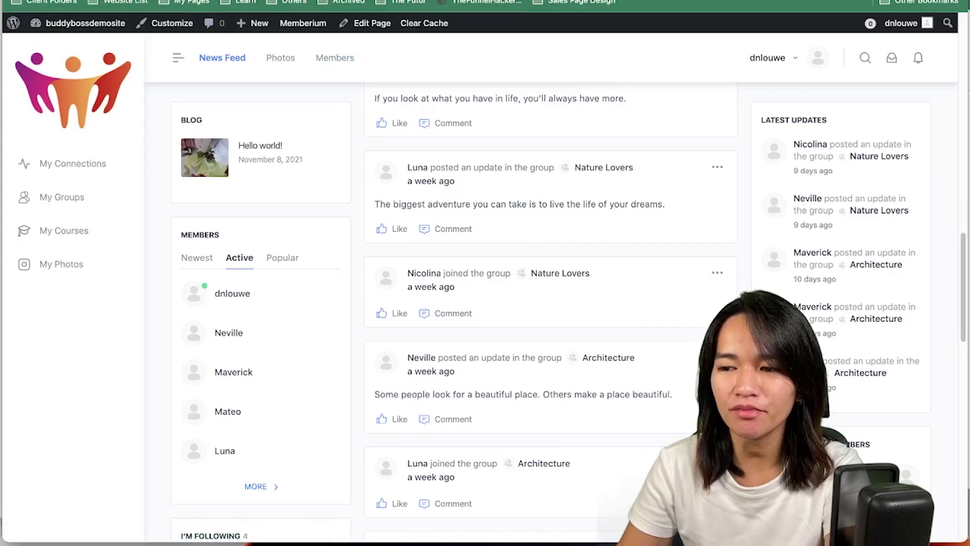
Step: Switch to the Sew It Online membership site and check how its side navigation collapses and expands
key("ctrl+Tab")
left_click(207, 63)
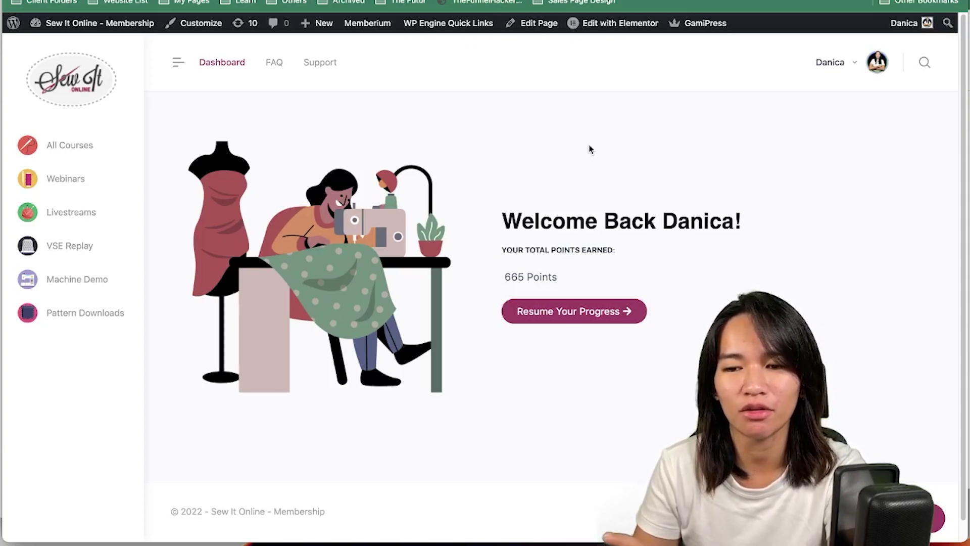
left_click(179, 63)
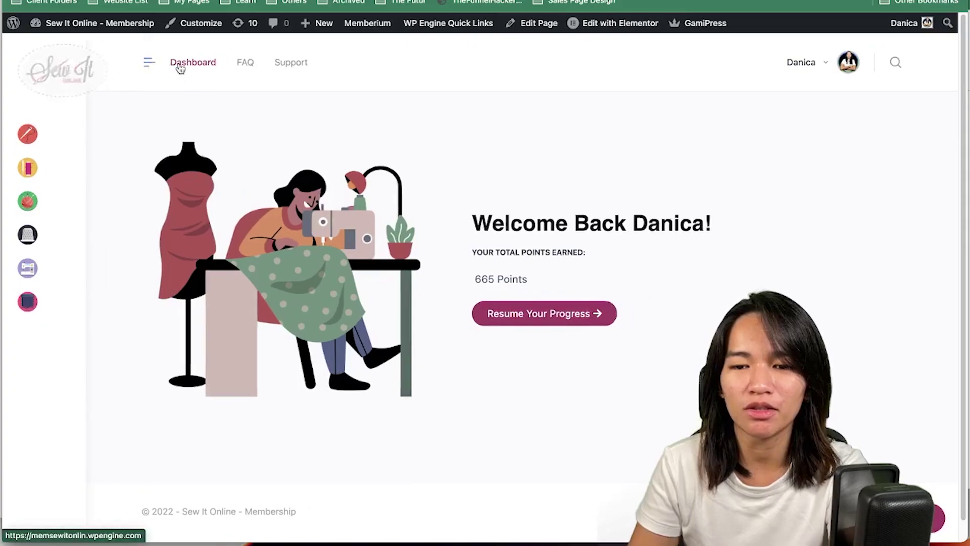
left_click(129, 64)
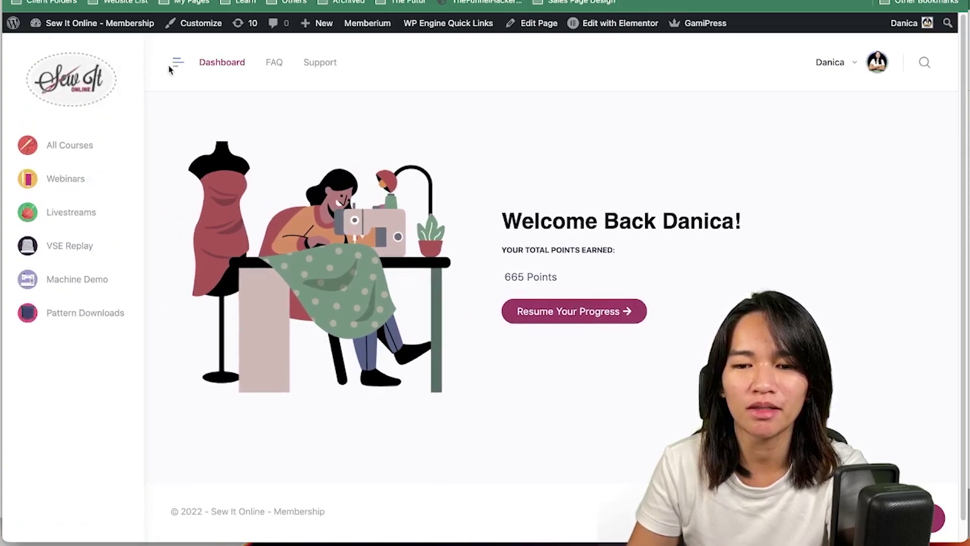
left_click(124, 61)
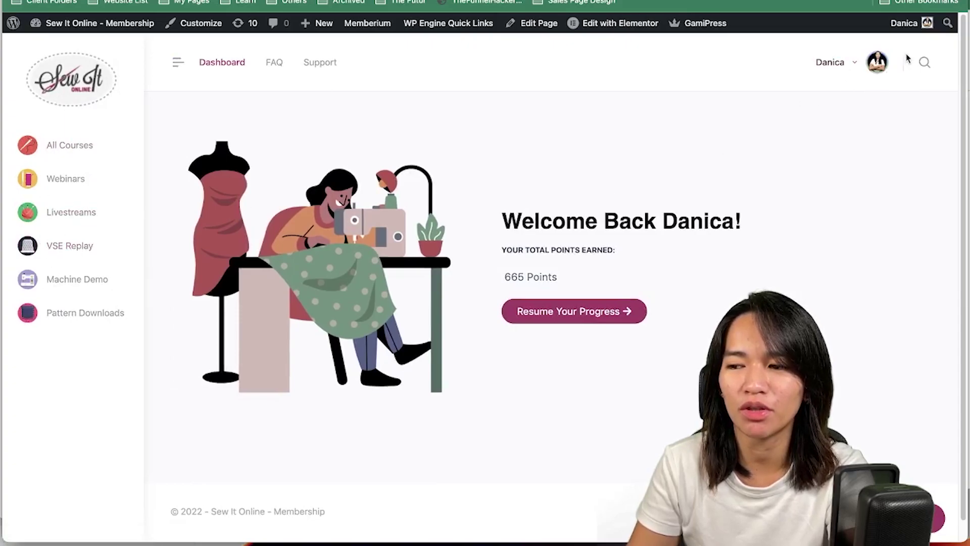
Step: Compare the header icons of the Sew It Online site and the BuddyBoss demo site, including the account menu's options
left_click(925, 63)
left_click(925, 64)
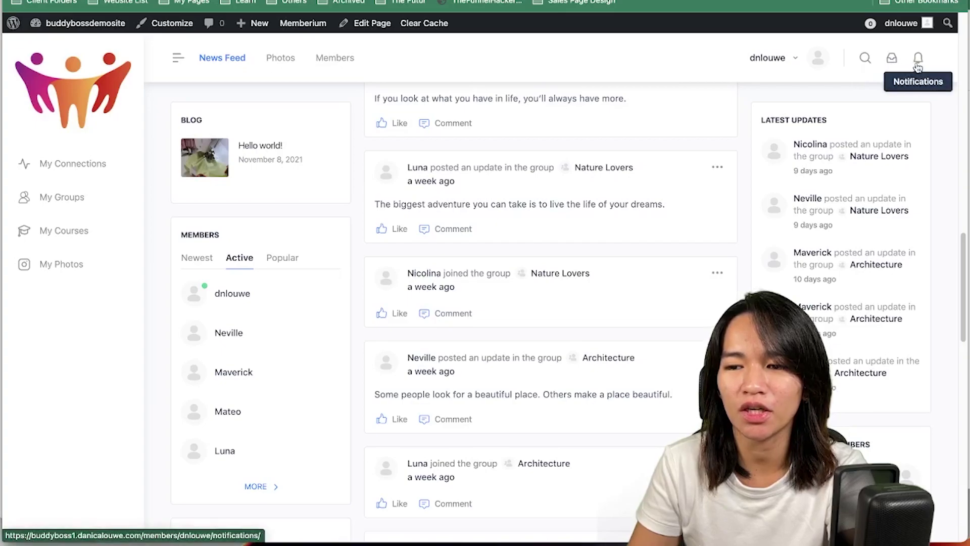
mouse_move(806, 61)
mouse_move(758, 352)
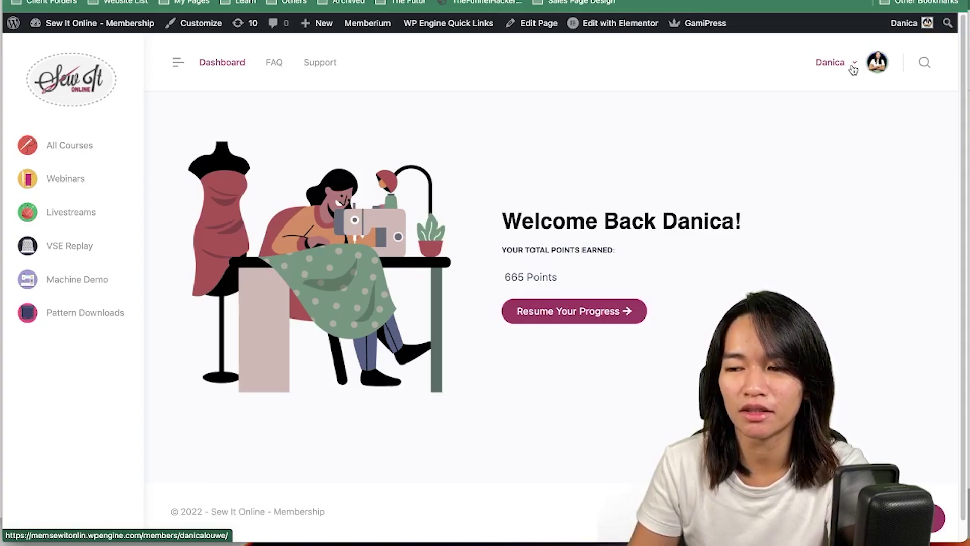
left_click(853, 67)
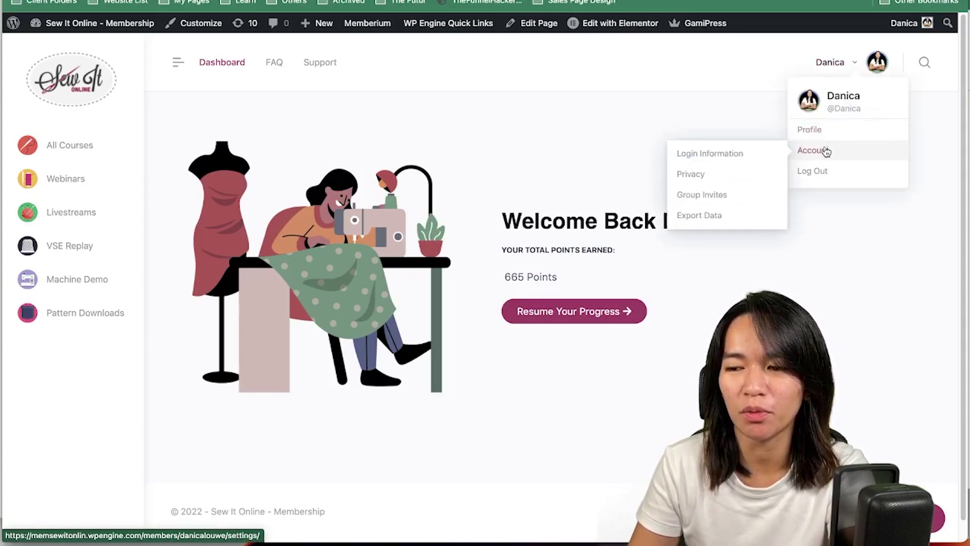
Step: Open the All Courses page and examine the course catalogue, comparing the My Courses view with All Courses
left_click(65, 148)
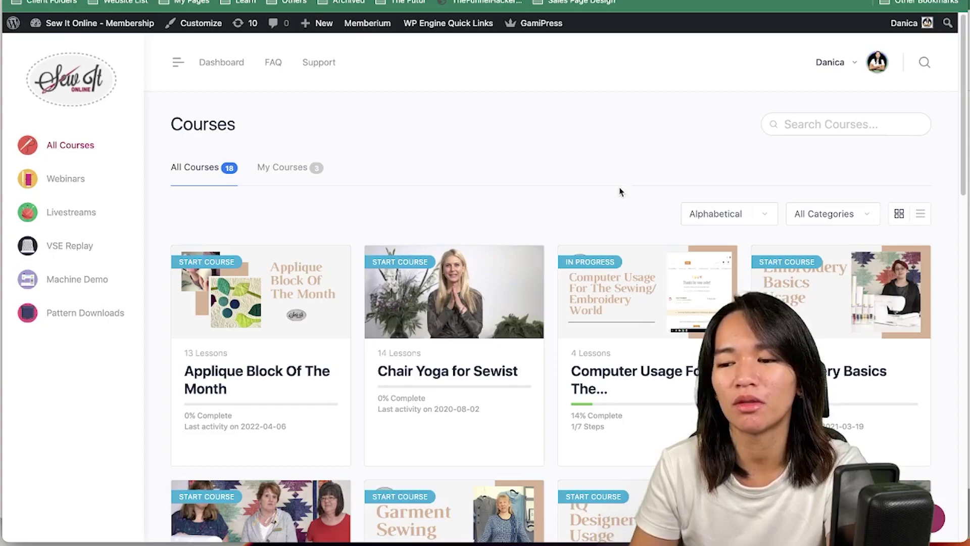
scroll(621, 191, "down", 1)
scroll(306, 311, "down", 2)
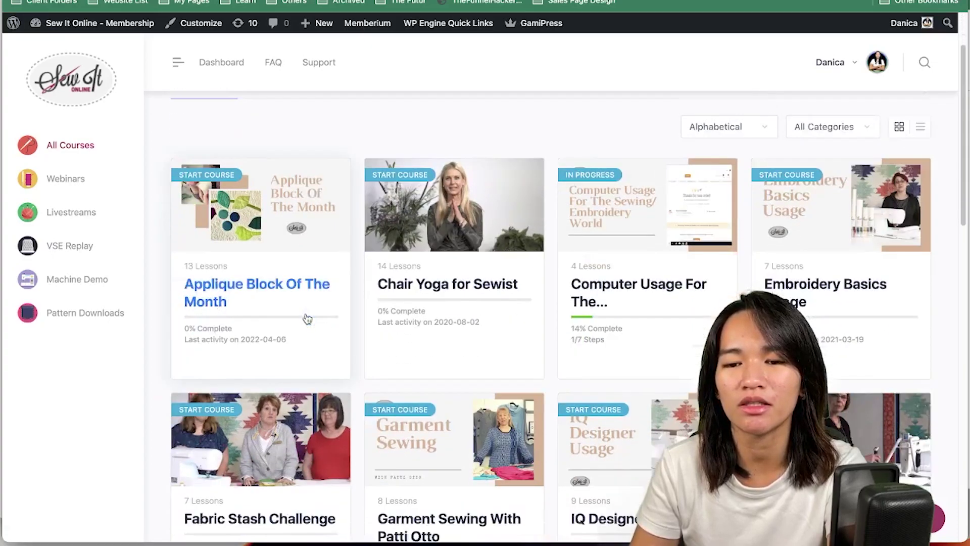
scroll(306, 316, "down", 5)
scroll(306, 313, "up", 8)
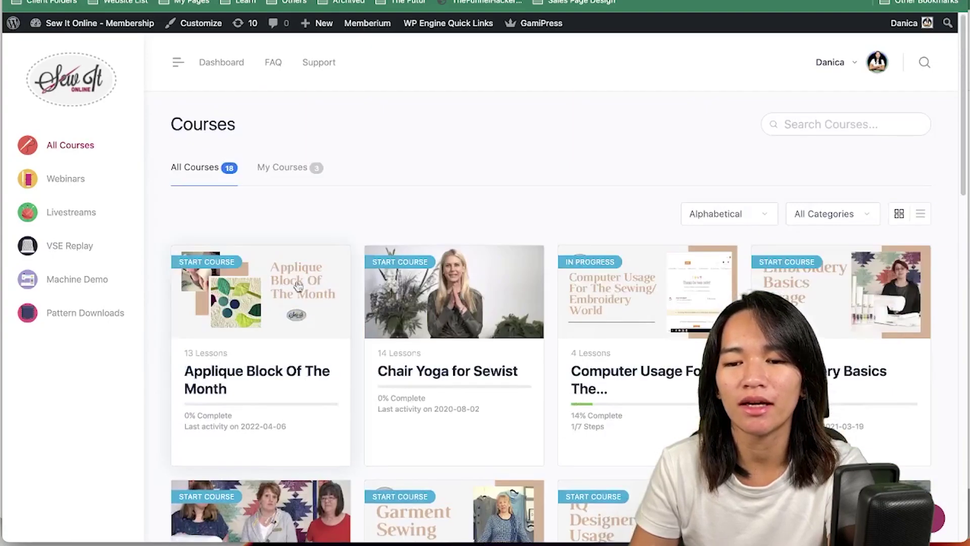
left_click(292, 169)
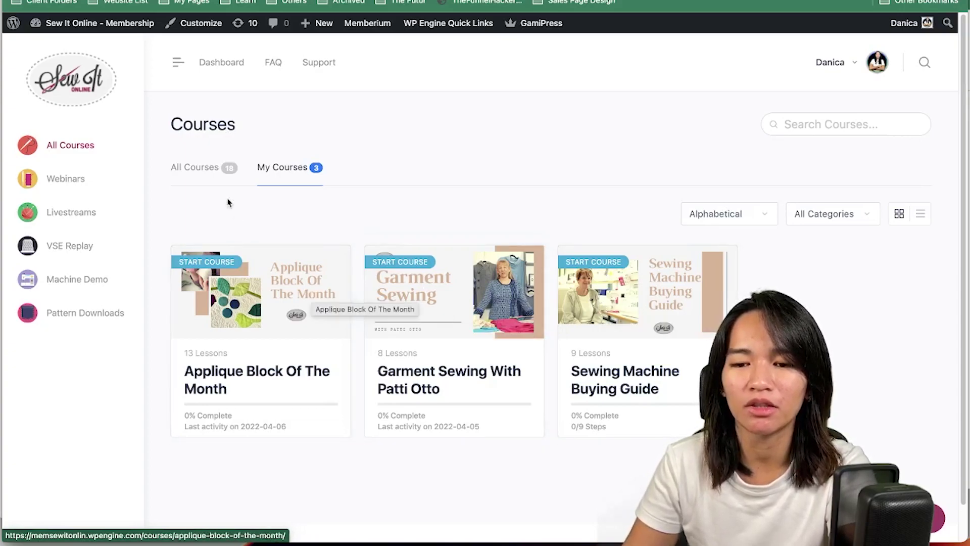
left_click(209, 177)
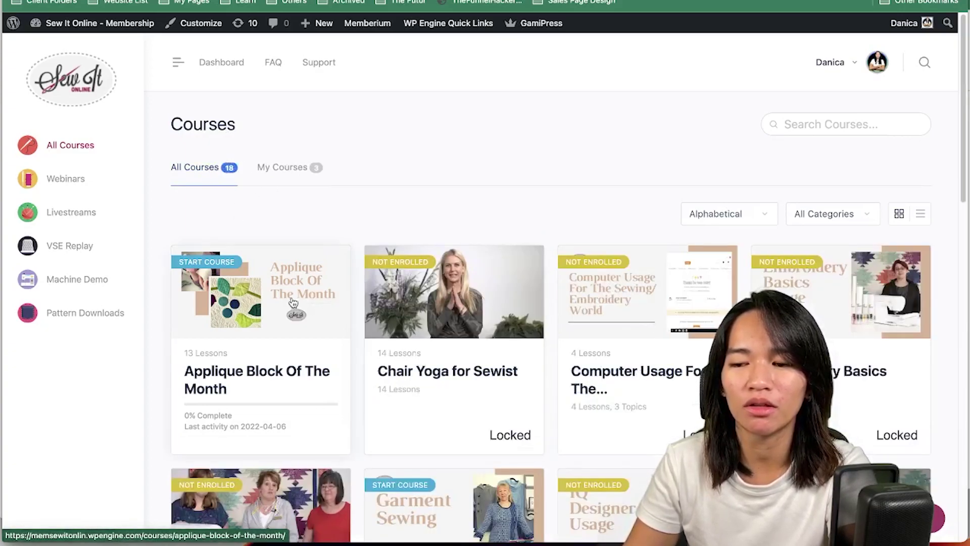
Step: Open the Applique Block Of The Month course and examine its banner, progress section and course content
left_click(261, 335)
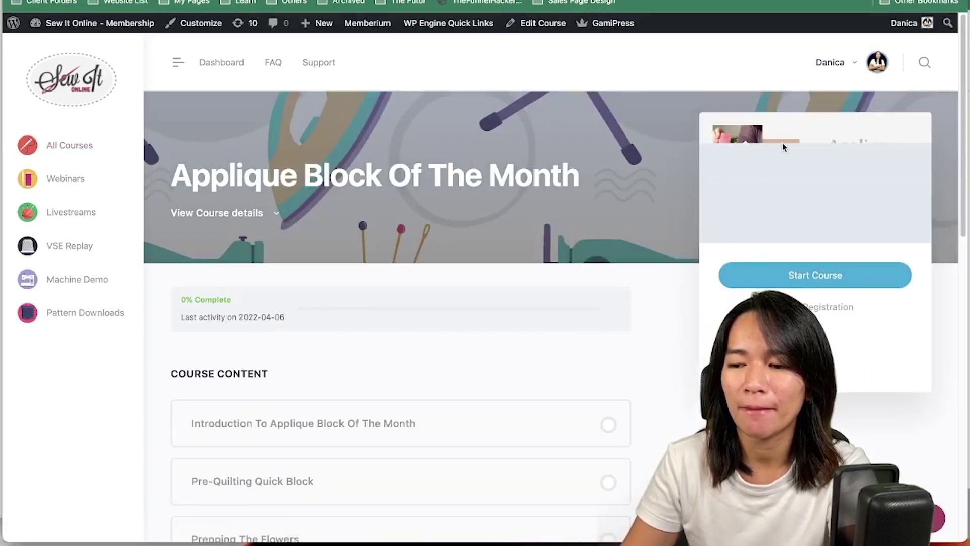
scroll(649, 306, "down", 4)
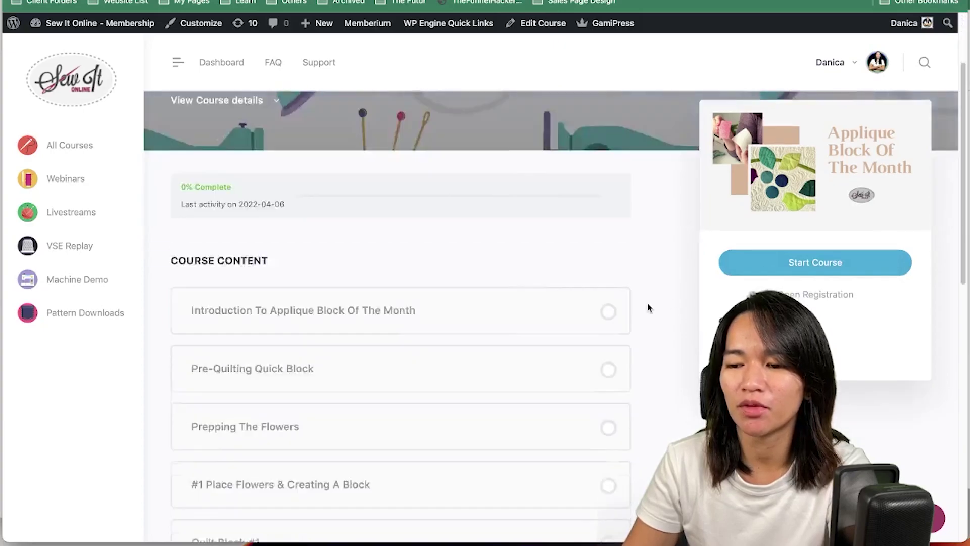
scroll(648, 308, "down", 10)
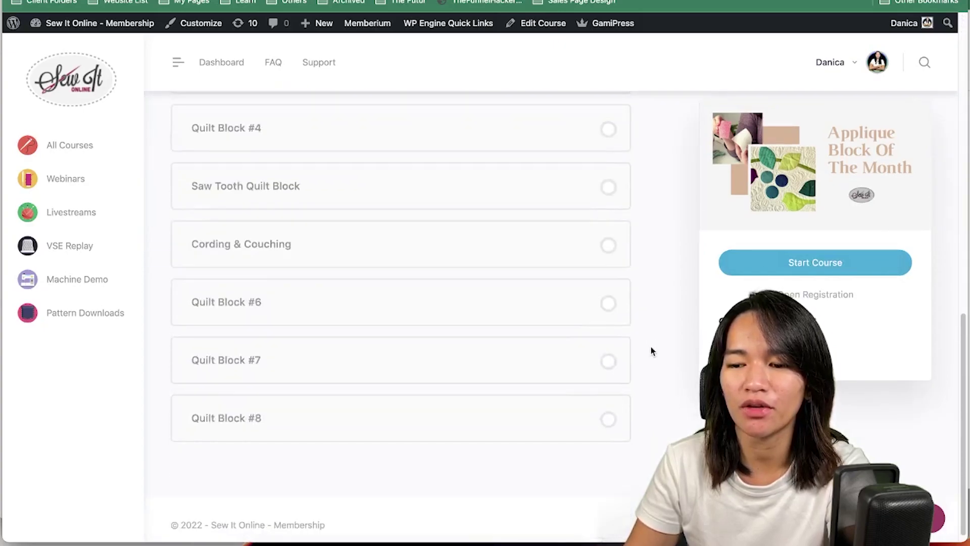
scroll(651, 353, "up", 15)
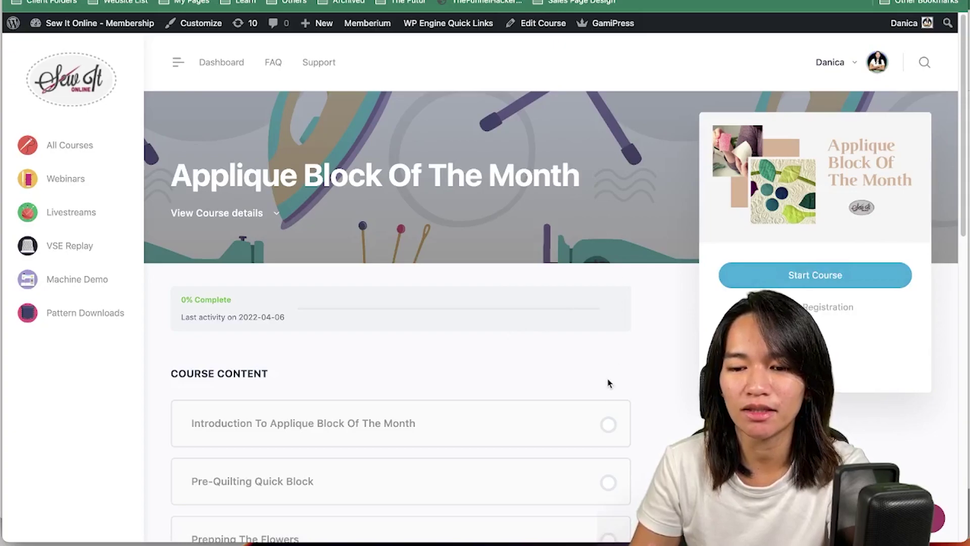
scroll(654, 263, "down", 6)
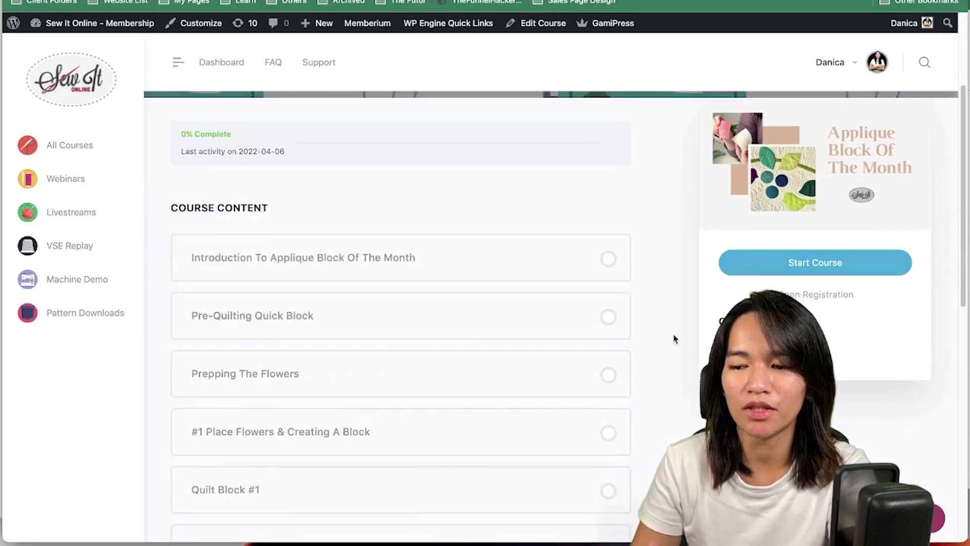
scroll(674, 335, "down", 3)
scroll(673, 333, "up", 10)
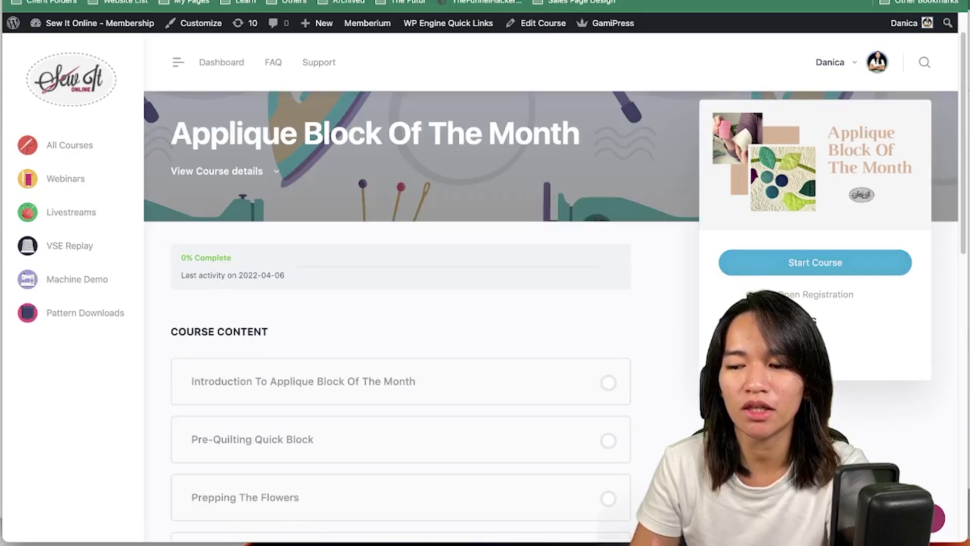
Step: Open the lesson "Introduction To Applique Block Of The Month" and look over its lesson page and lesson list
scroll(455, 328, "down", 1)
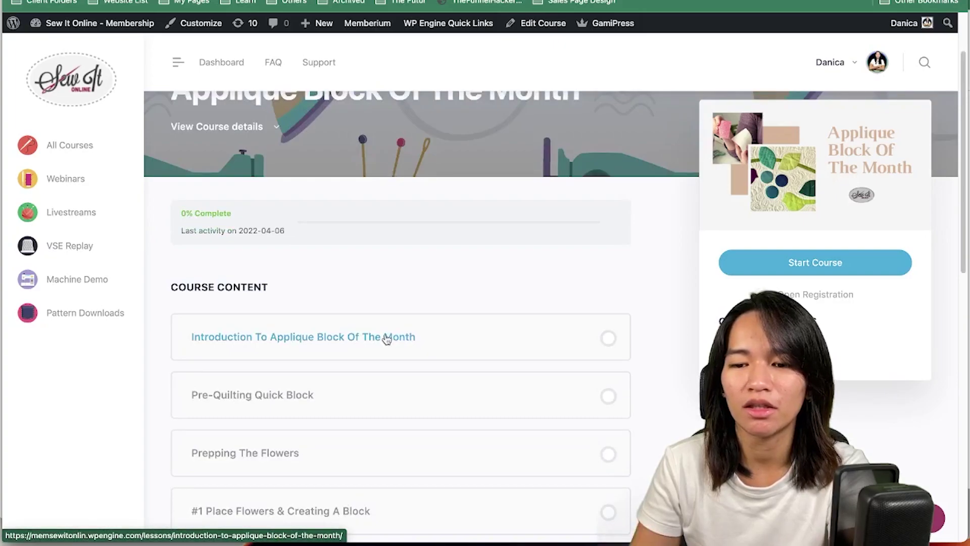
left_click(386, 338)
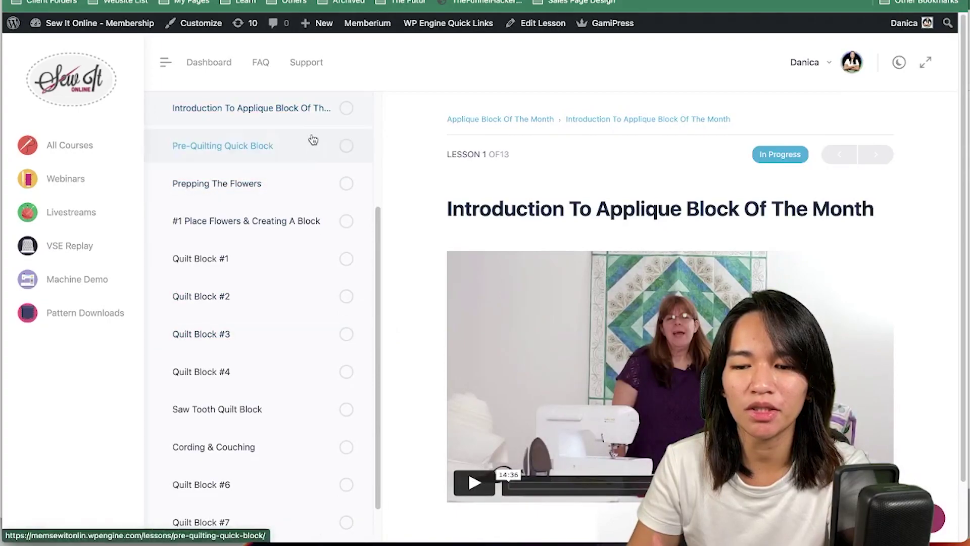
scroll(295, 440, "up", 3)
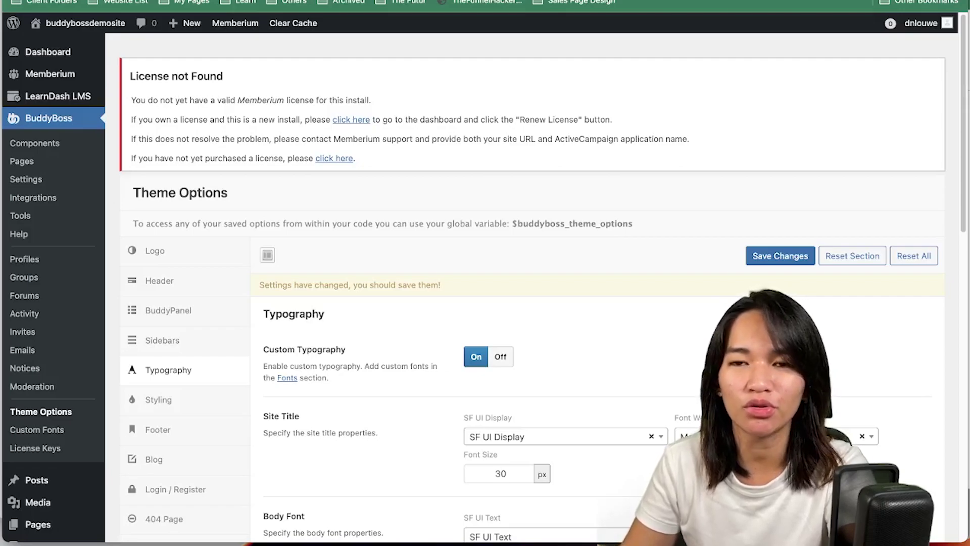
Step: Open the BuddyBoss Components settings on the demo site and review the available components and their descriptions
left_click(55, 144)
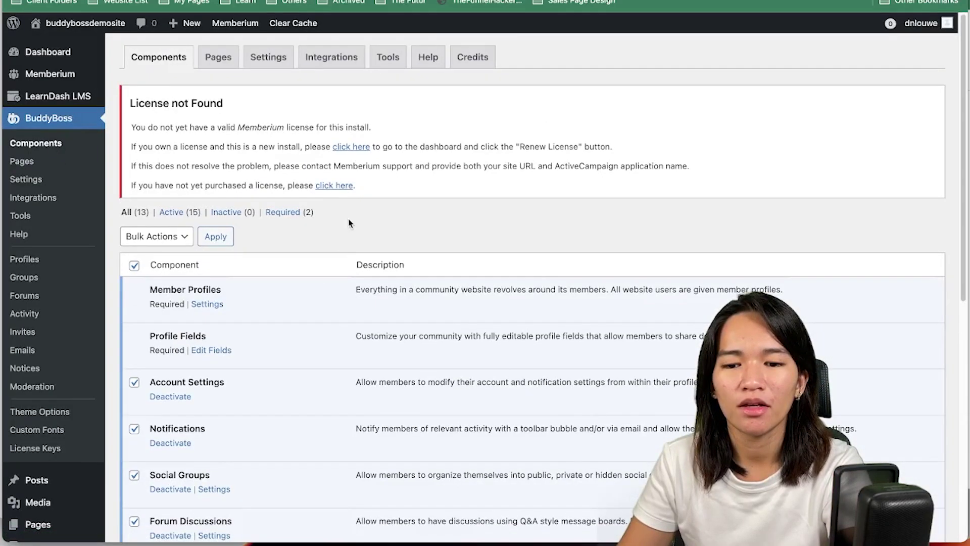
scroll(403, 193, "down", 1)
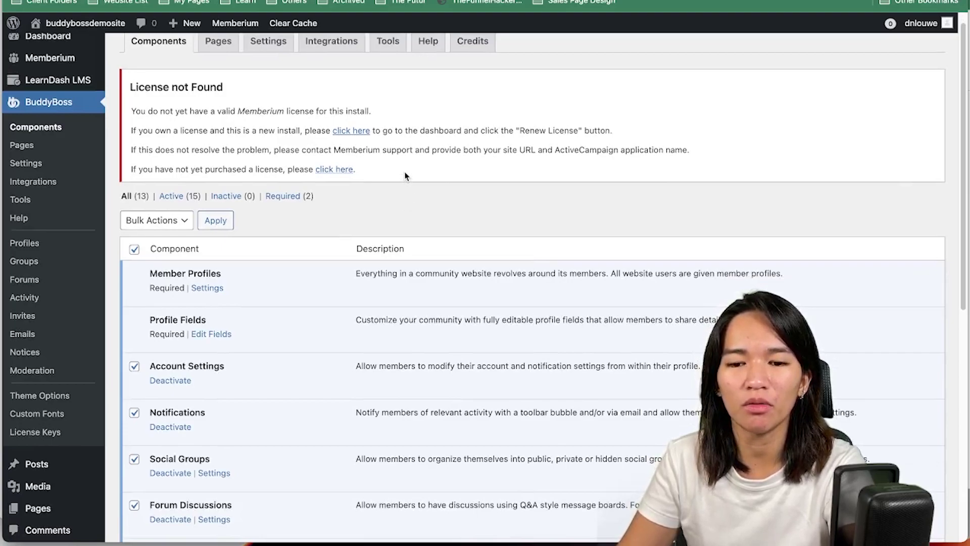
scroll(407, 192, "down", 1)
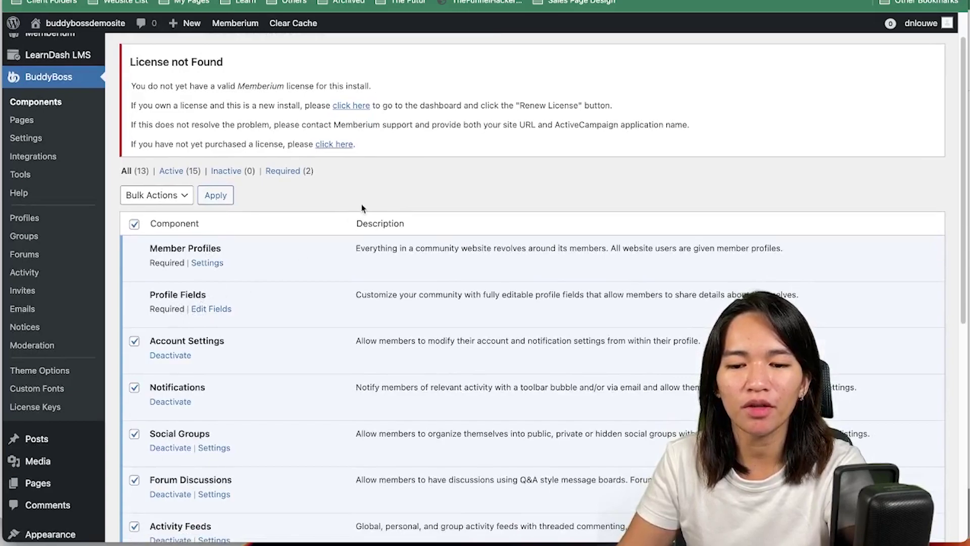
scroll(299, 282, "down", 1)
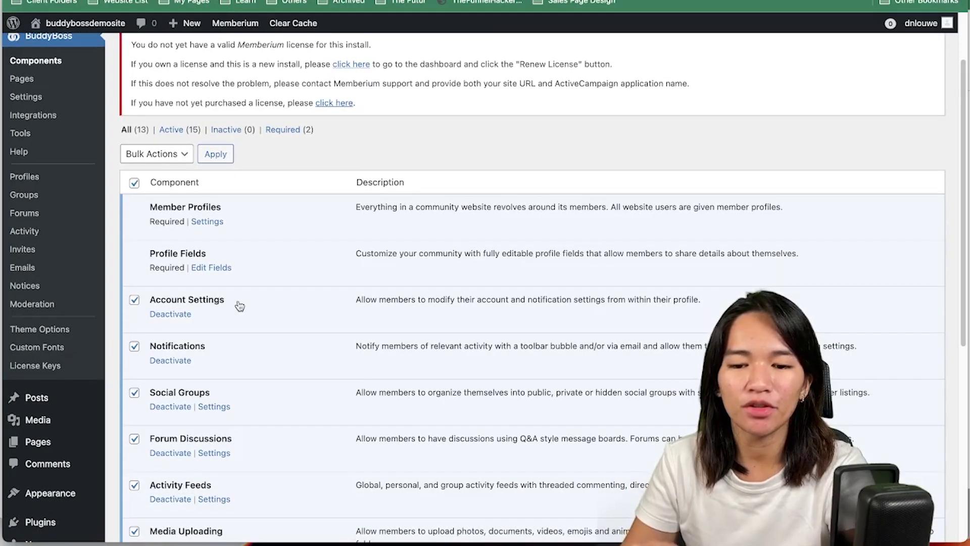
scroll(241, 304, "down", 1)
scroll(244, 306, "down", 3)
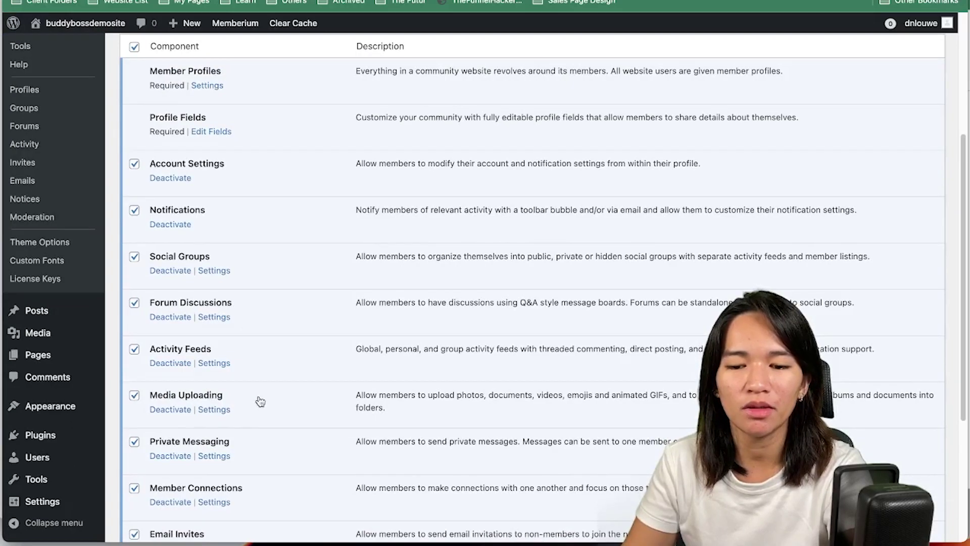
scroll(247, 259, "down", 2)
scroll(247, 263, "down", 1)
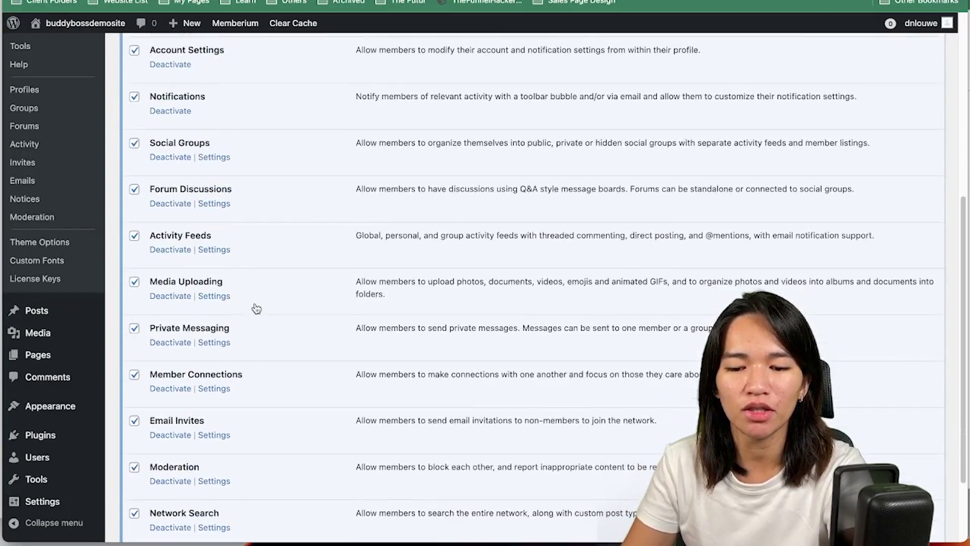
scroll(273, 298, "down", 2)
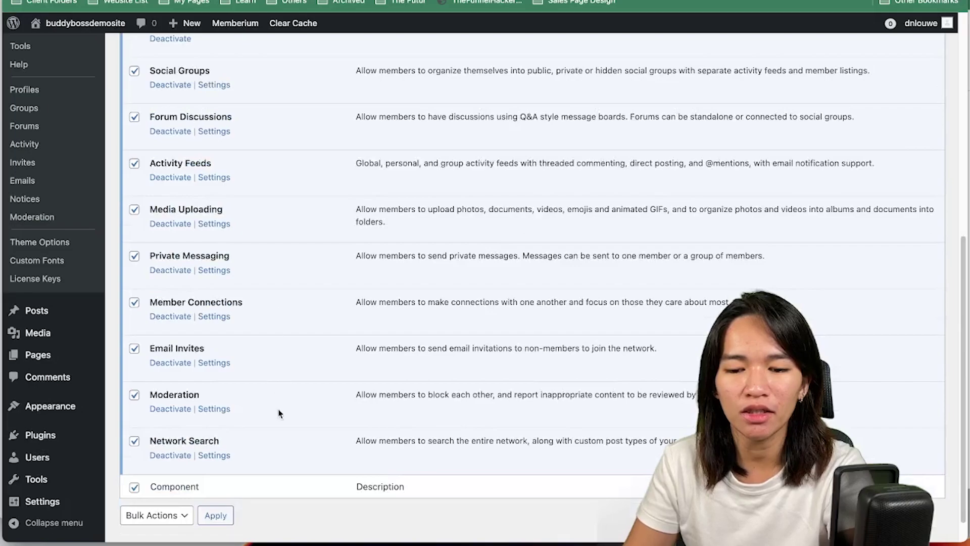
scroll(273, 432, "up", 1)
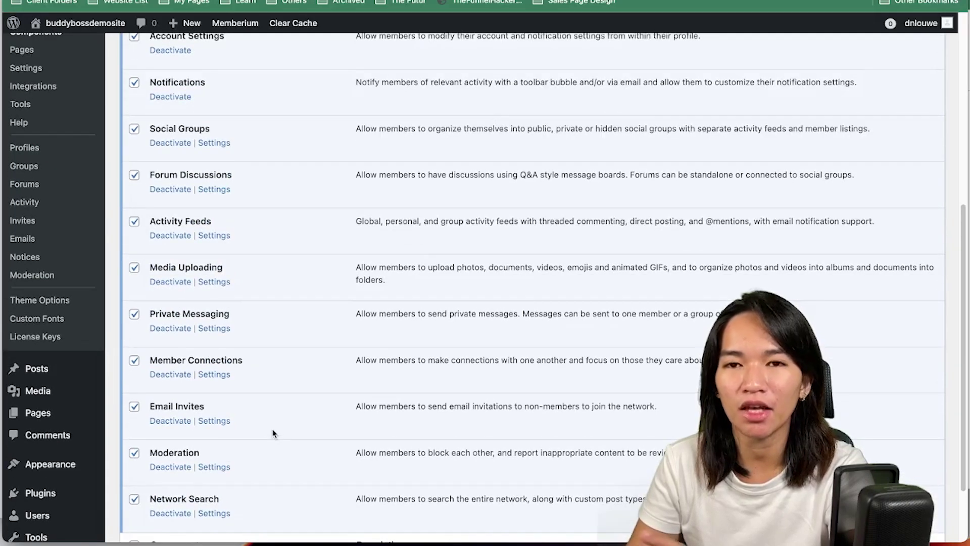
scroll(272, 429, "up", 2)
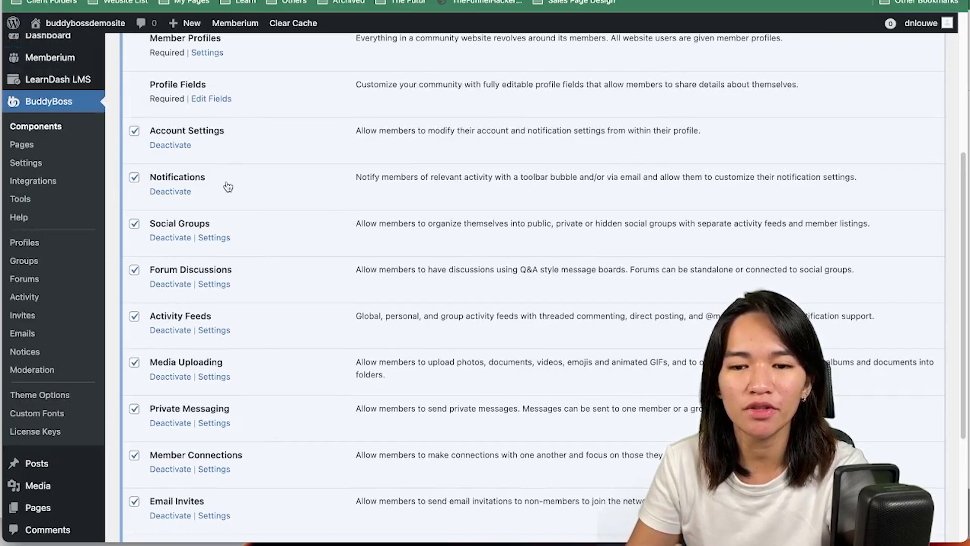
scroll(303, 269, "up", 4)
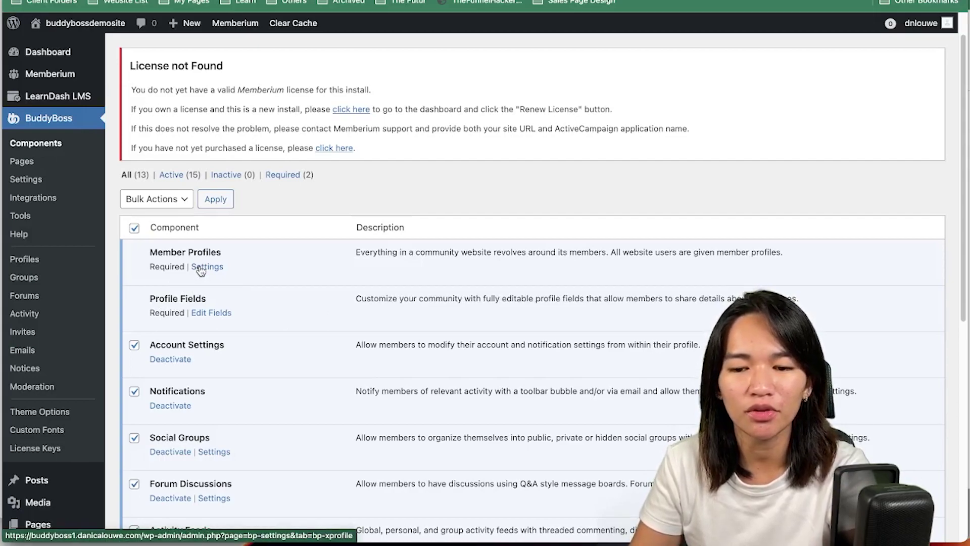
Step: Deactivate the Private Messaging component in BuddyBoss
scroll(191, 134, "down", 4)
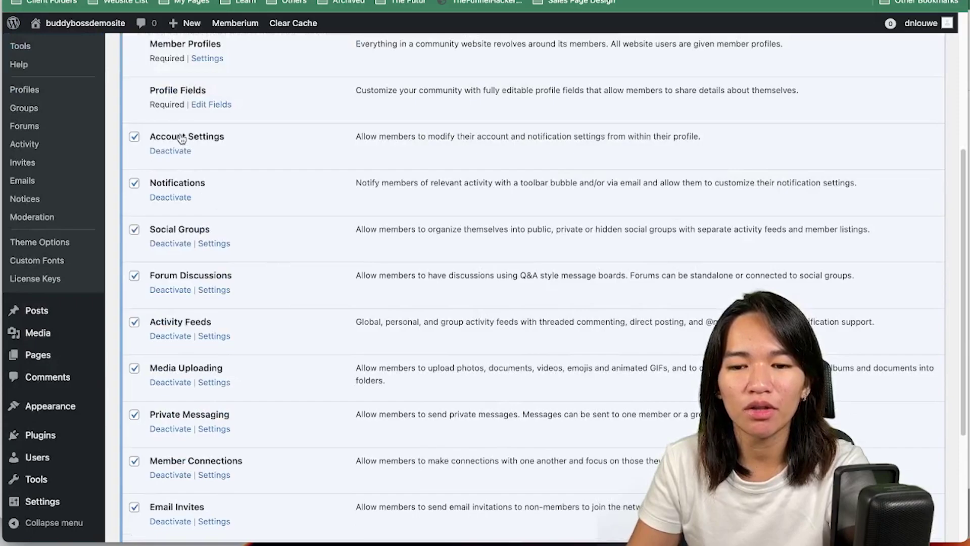
scroll(257, 252, "down", 3)
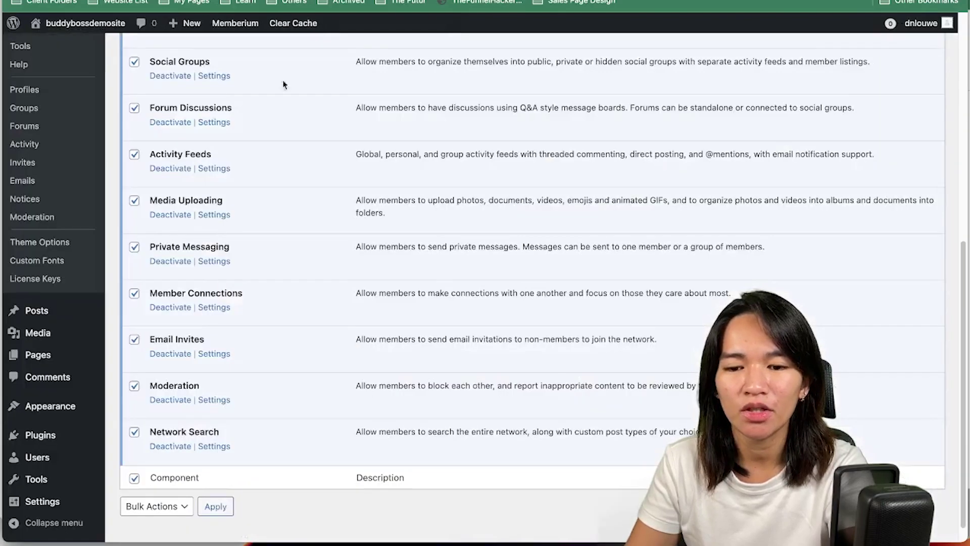
scroll(296, 101, "up", 2)
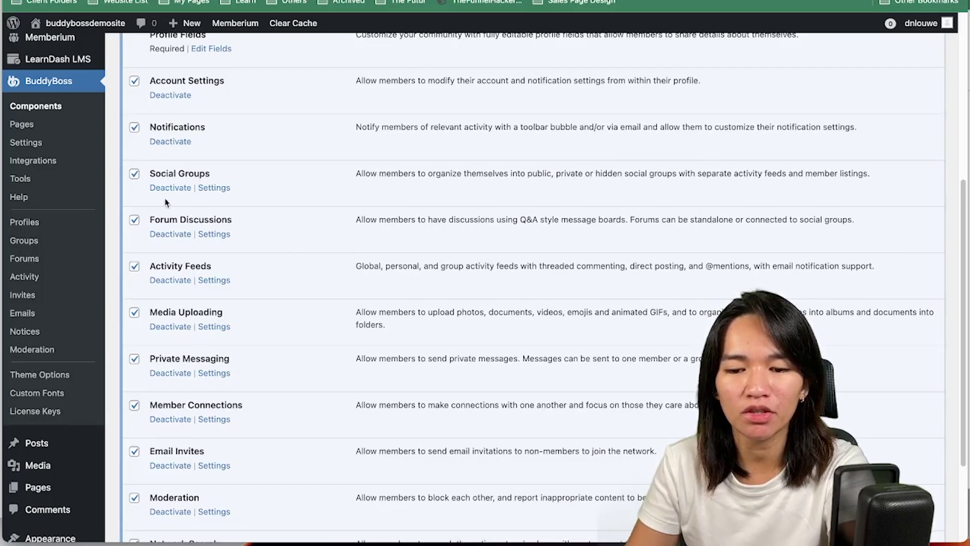
left_click(171, 373)
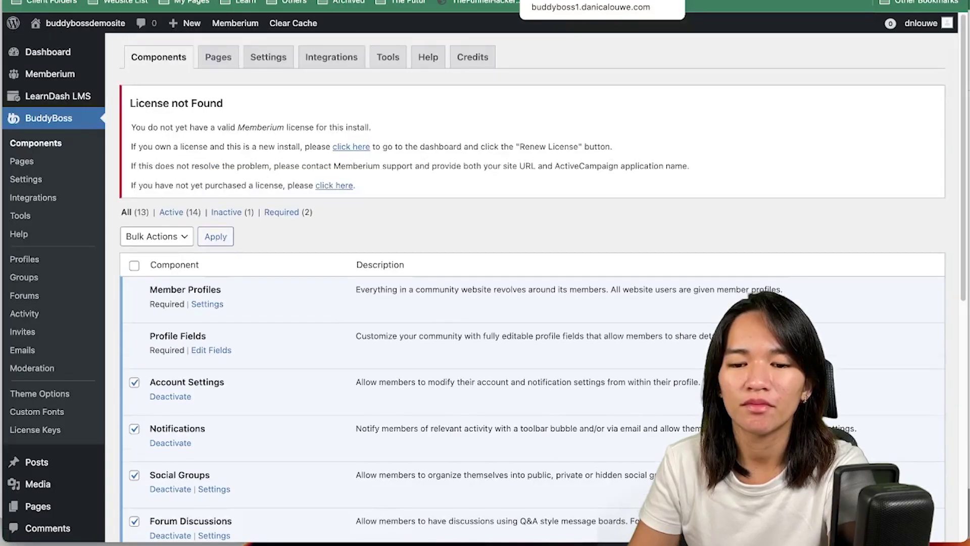
Step: Deactivate the Notifications component in BuddyBoss
scroll(320, 236, "down", 2)
scroll(320, 241, "down", 1)
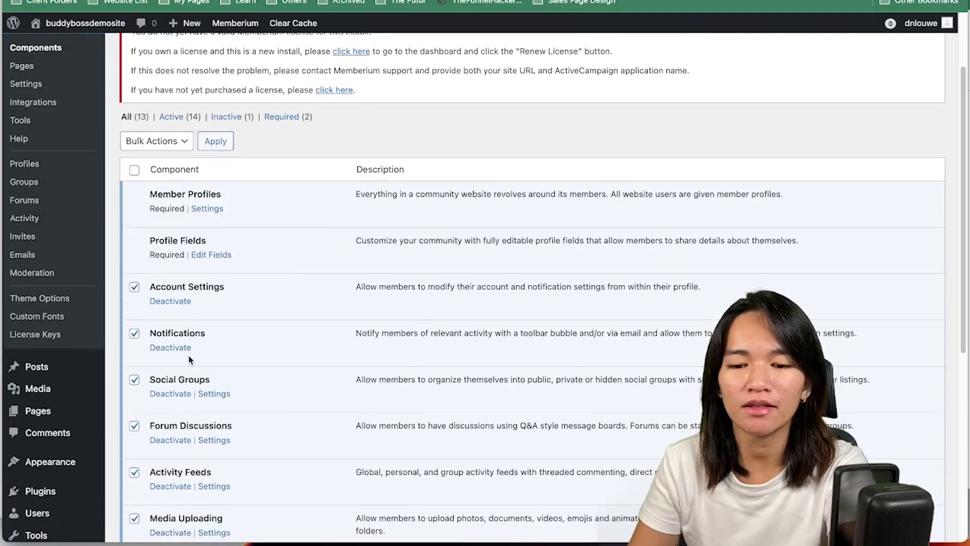
left_click(181, 348)
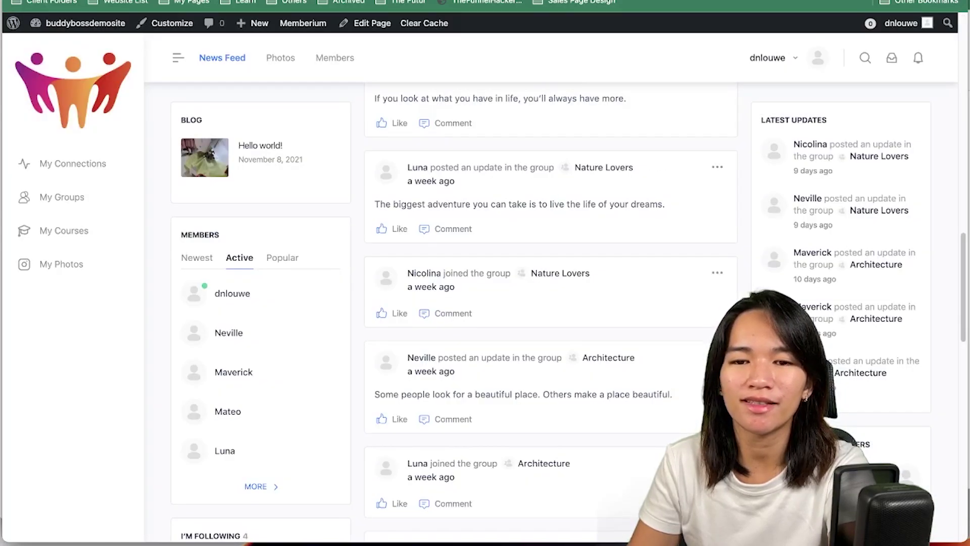
Step: Reload the site's News Feed and check its header icons, opening and closing the header search
key("super+r")
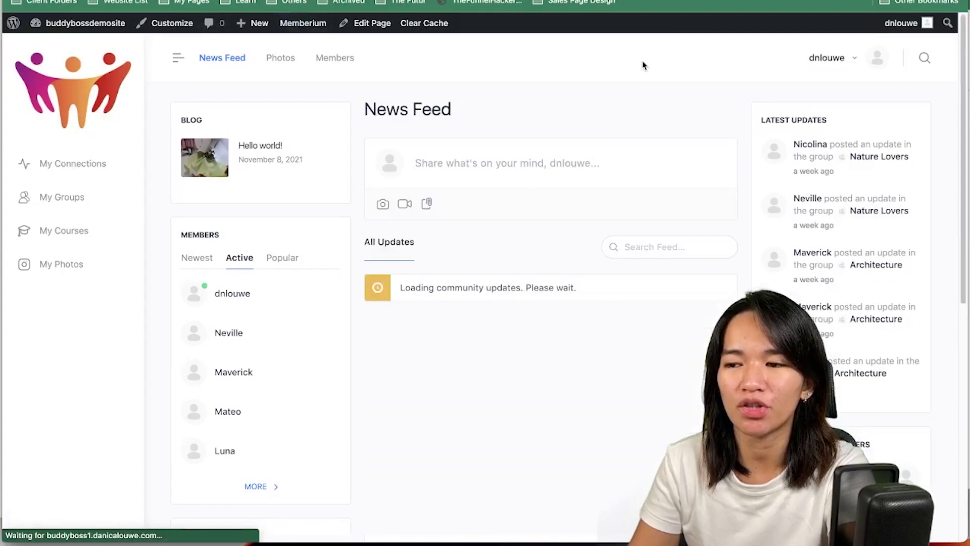
scroll(642, 63, "up", 6)
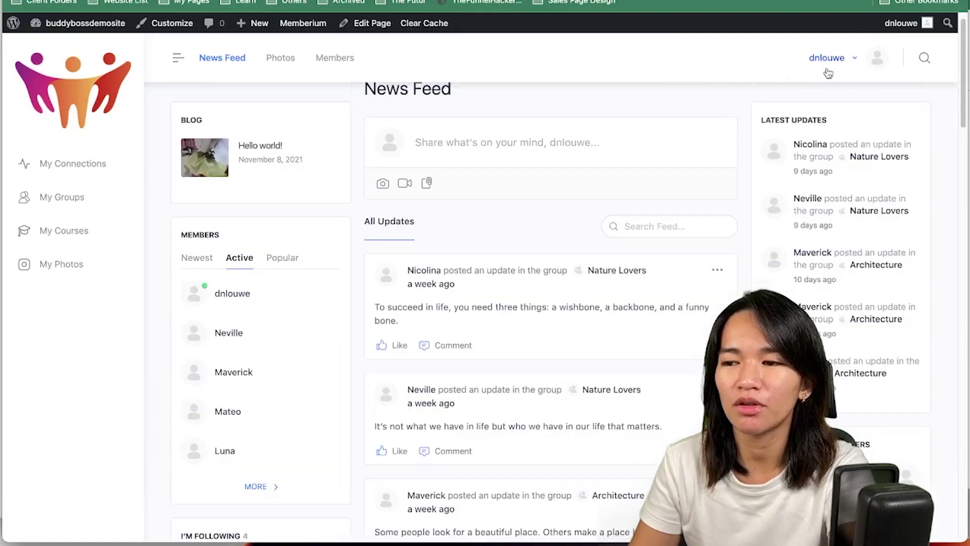
left_click(924, 58)
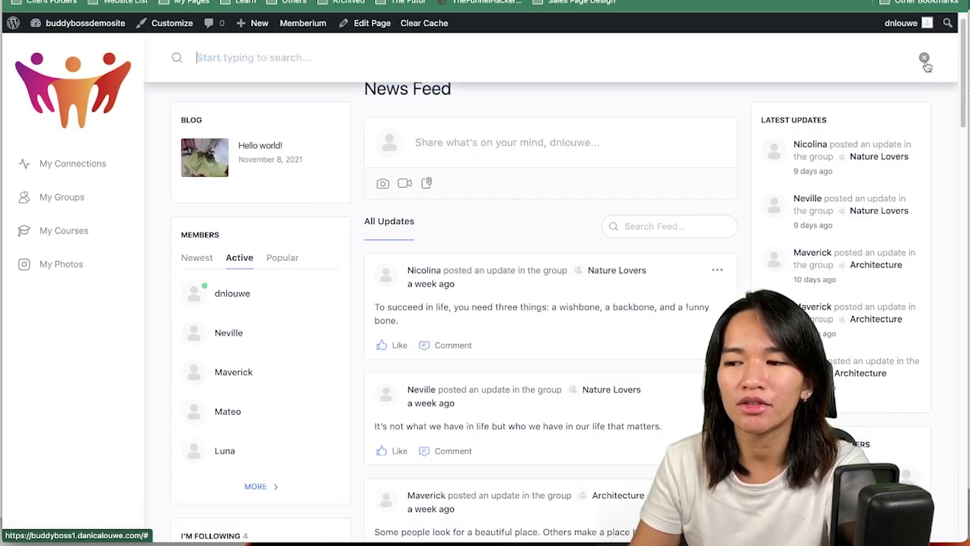
left_click(926, 59)
left_click(926, 63)
left_click(926, 62)
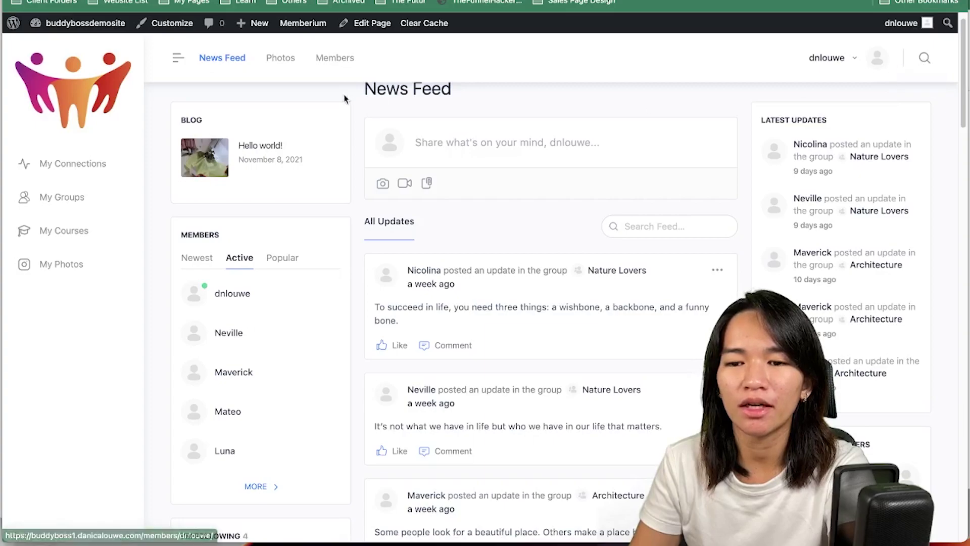
Step: Open the Members directory and view the second member's profile, checking its connection and additional options
left_click(339, 64)
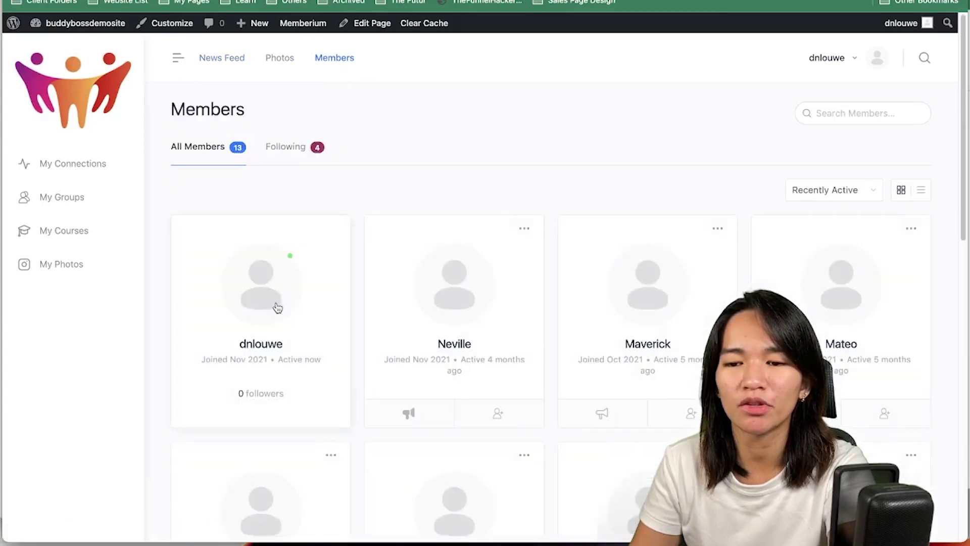
left_click(467, 293)
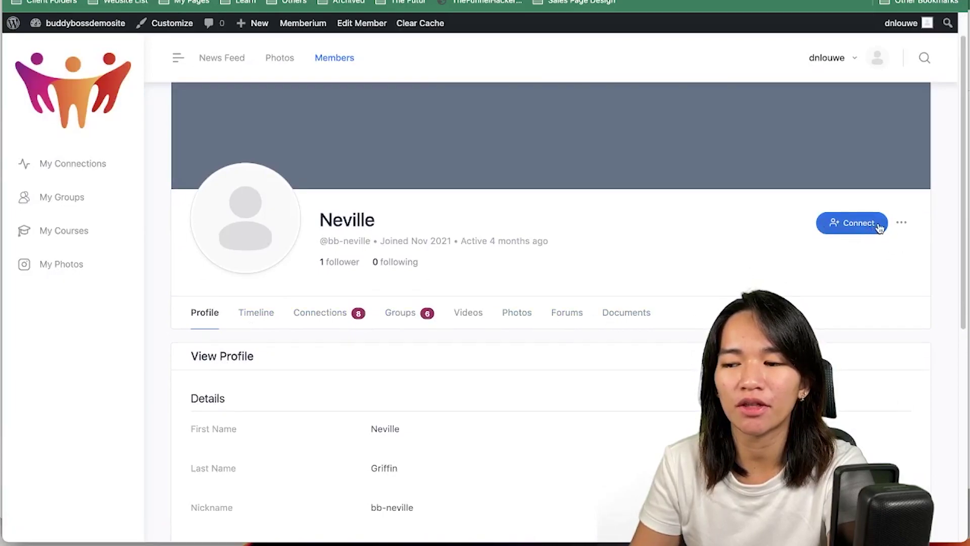
left_click(903, 222)
left_click(903, 222)
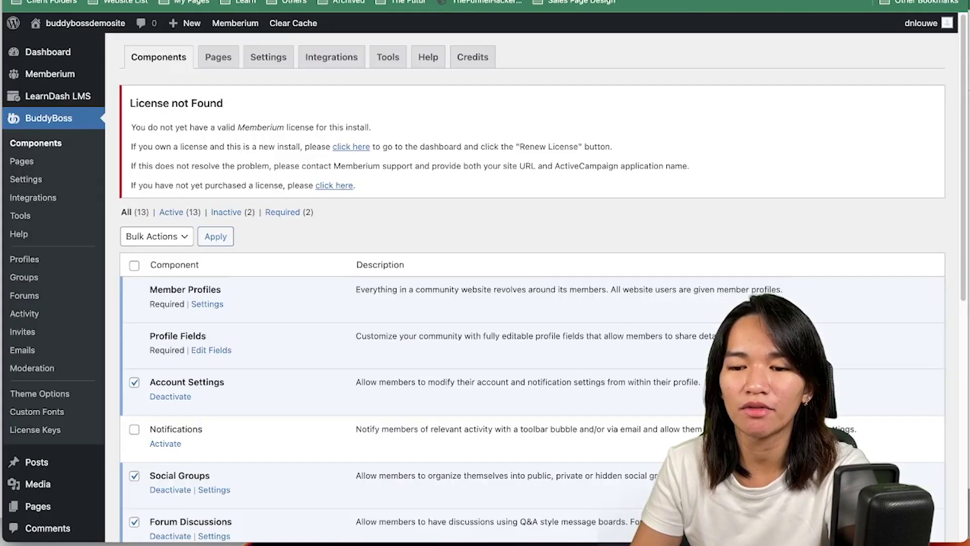
Step: Reactivate the Notifications and Private Messaging components together with the Activate bulk action on the BuddyBoss Components page
scroll(316, 506, "down", 8)
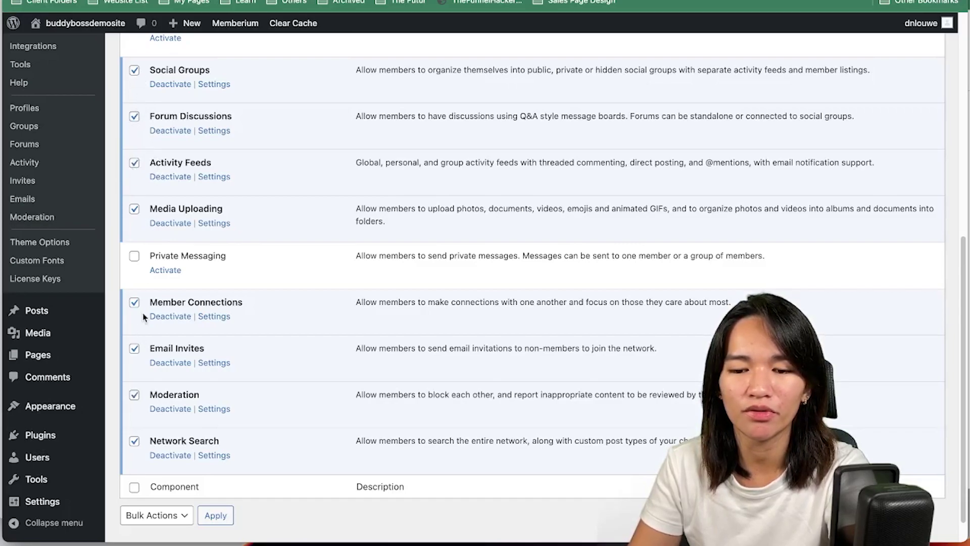
scroll(162, 230, "up", 5)
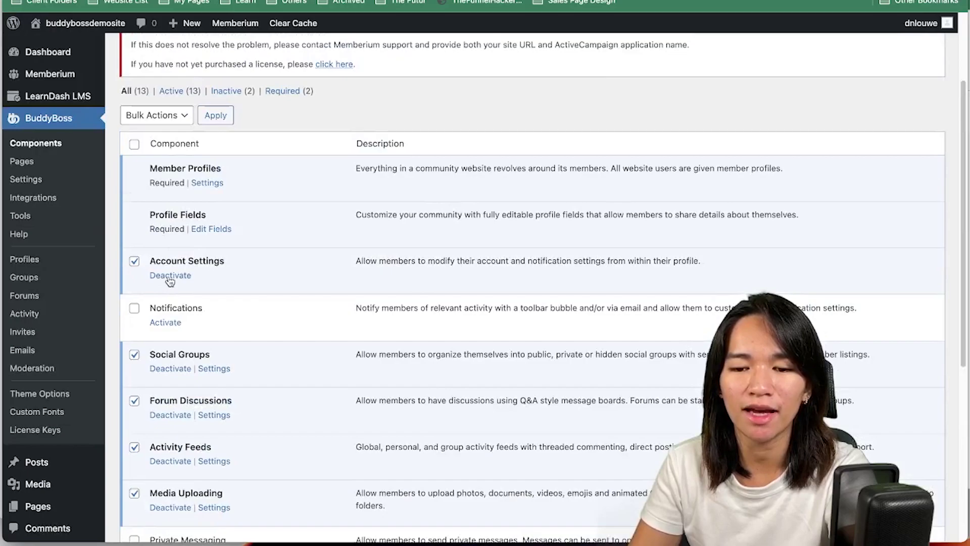
left_click(134, 309)
scroll(173, 318, "down", 2)
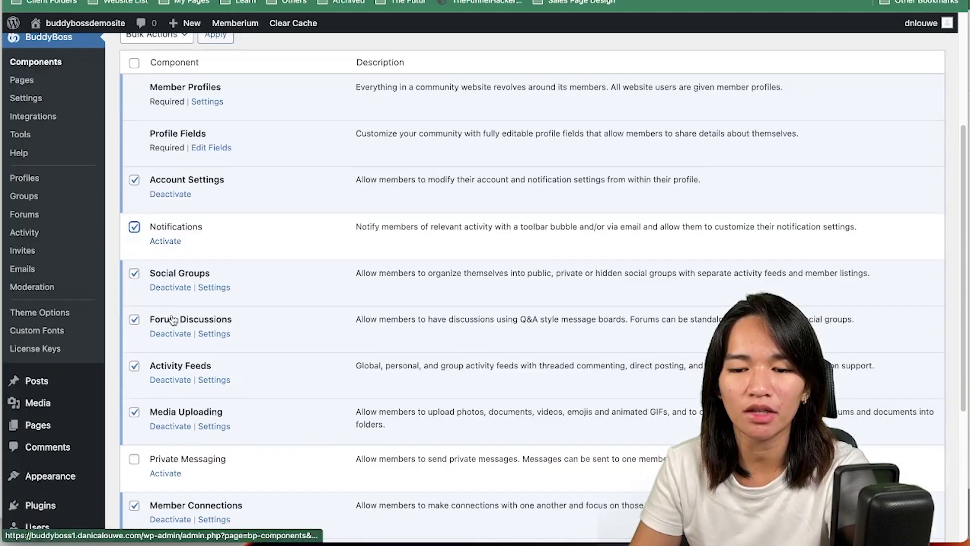
left_click(134, 459)
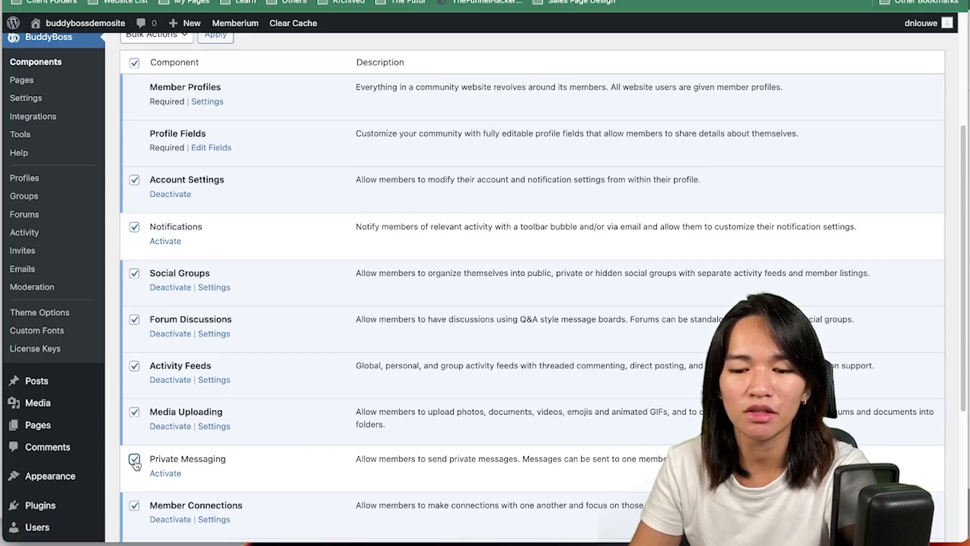
scroll(173, 248, "up", 5)
left_click(161, 240)
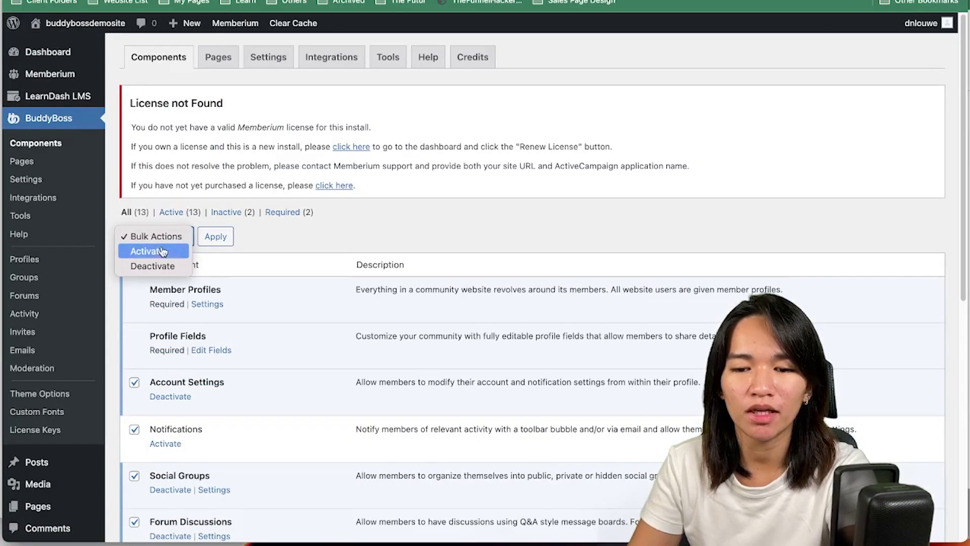
left_click(147, 251)
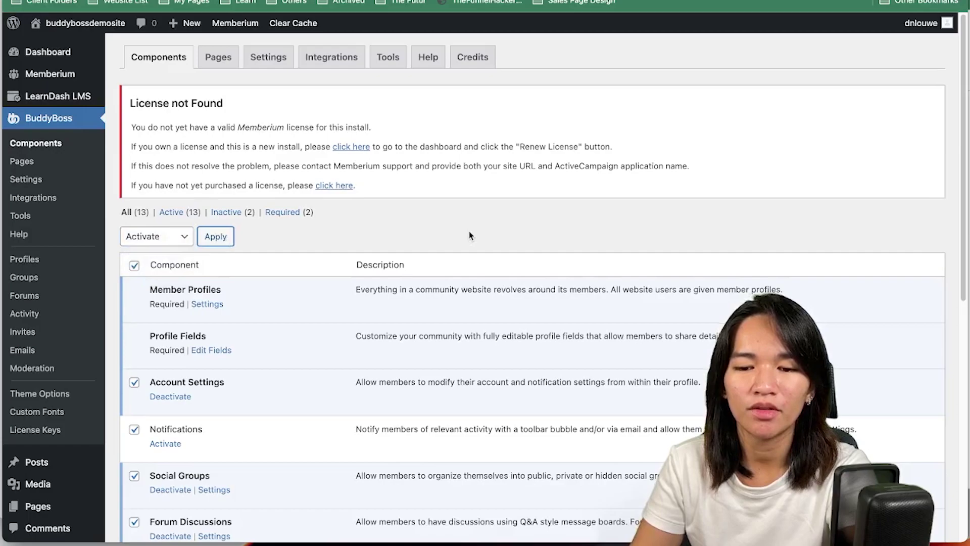
scroll(470, 233, "down", 1)
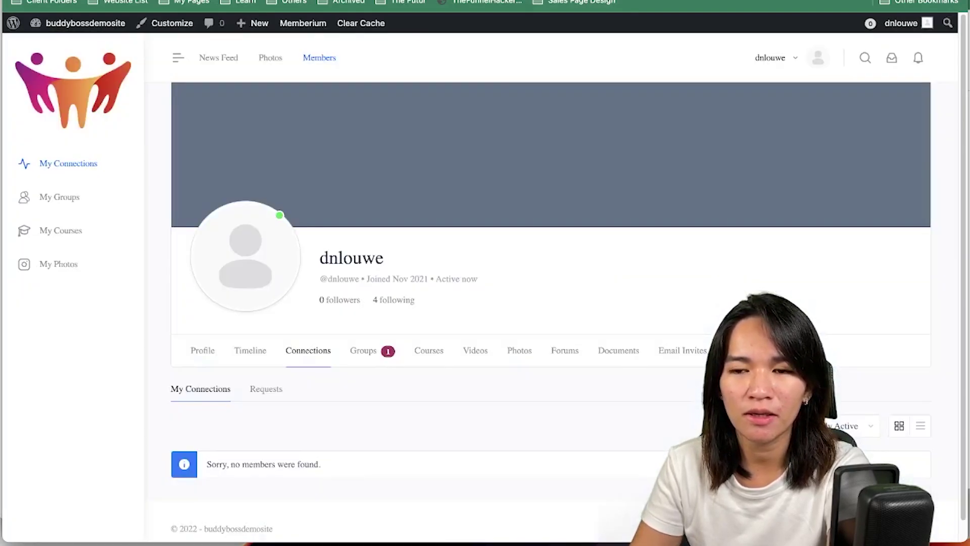
Step: Go from the site to its WordPress dashboard and open the Header section of the BuddyBoss Theme Options
mouse_move(68, 20)
left_click(62, 49)
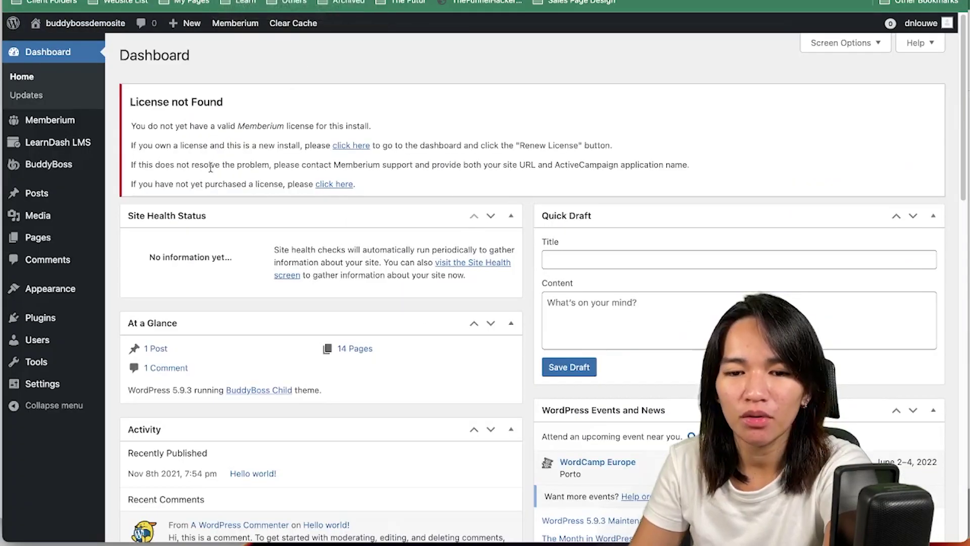
mouse_move(98, 176)
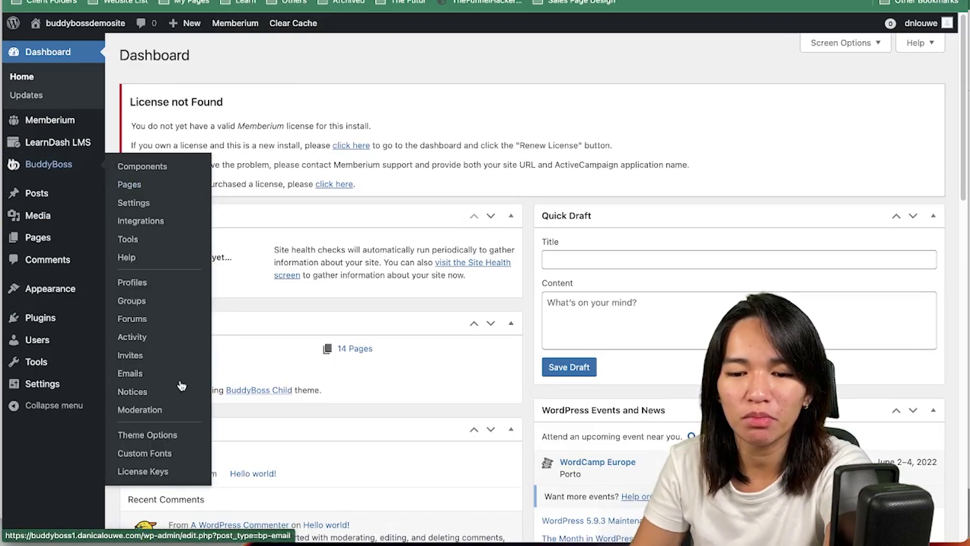
left_click(162, 437)
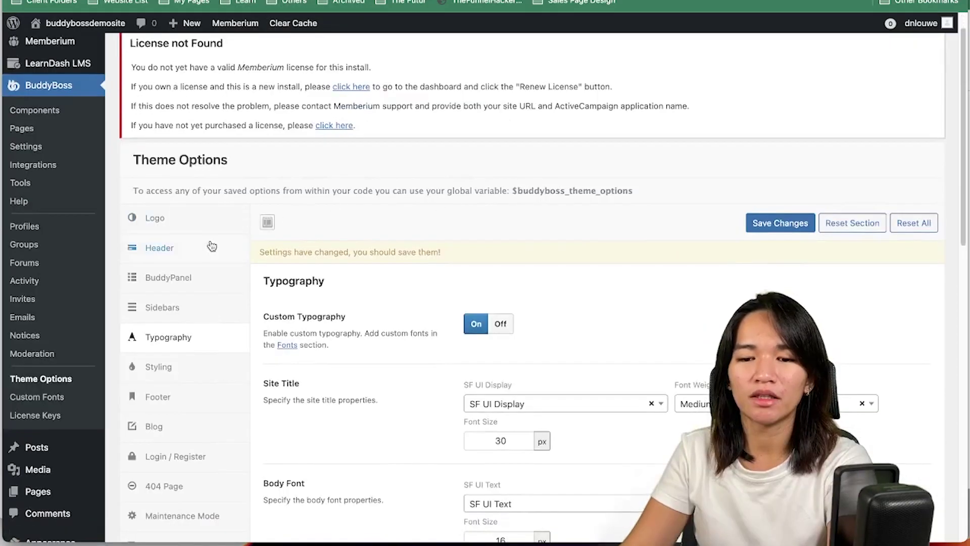
left_click(212, 246)
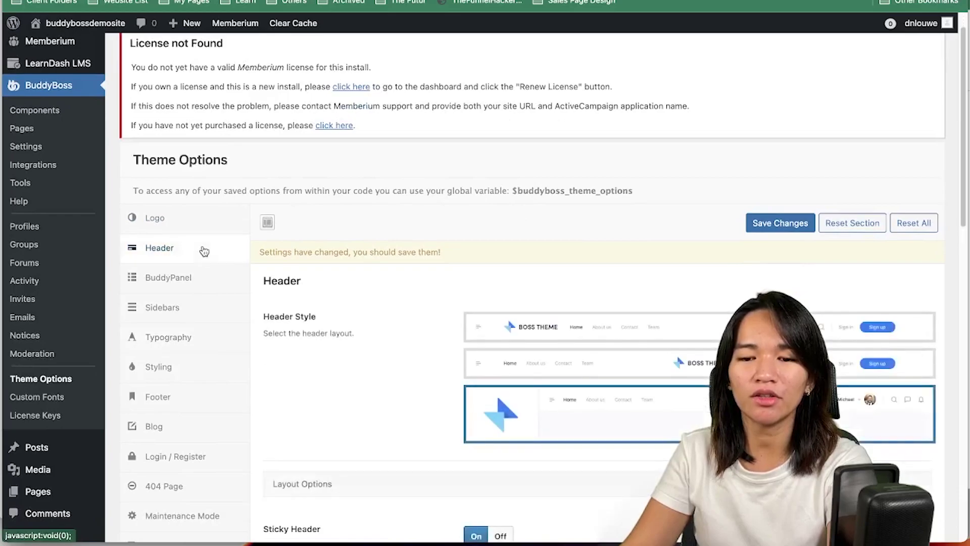
Step: Set Messages, Notifications and Shopping Cart to Hide under Header Buttons (Desktop), and reload the News Feed to check the header
scroll(636, 190, "down", 2)
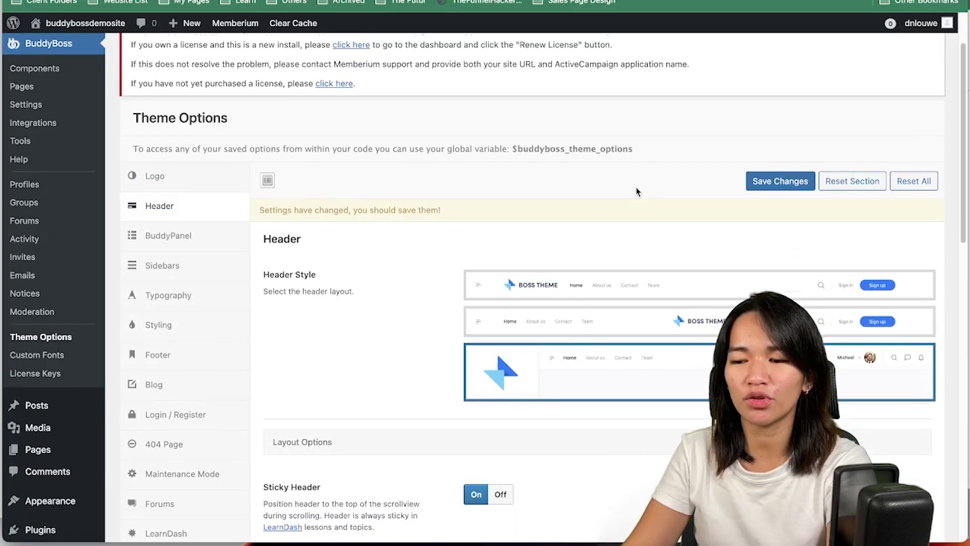
scroll(637, 191, "down", 8)
scroll(637, 192, "down", 2)
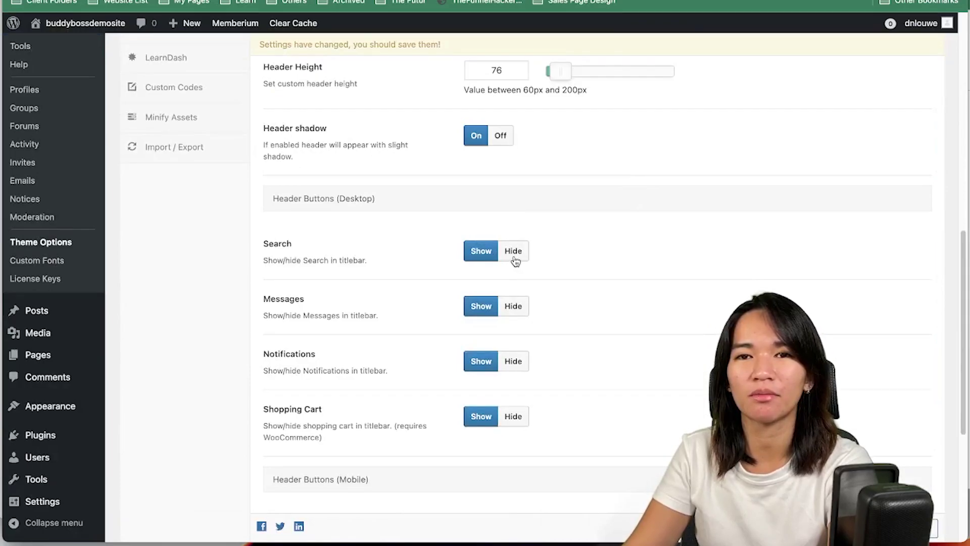
scroll(505, 261, "down", 1)
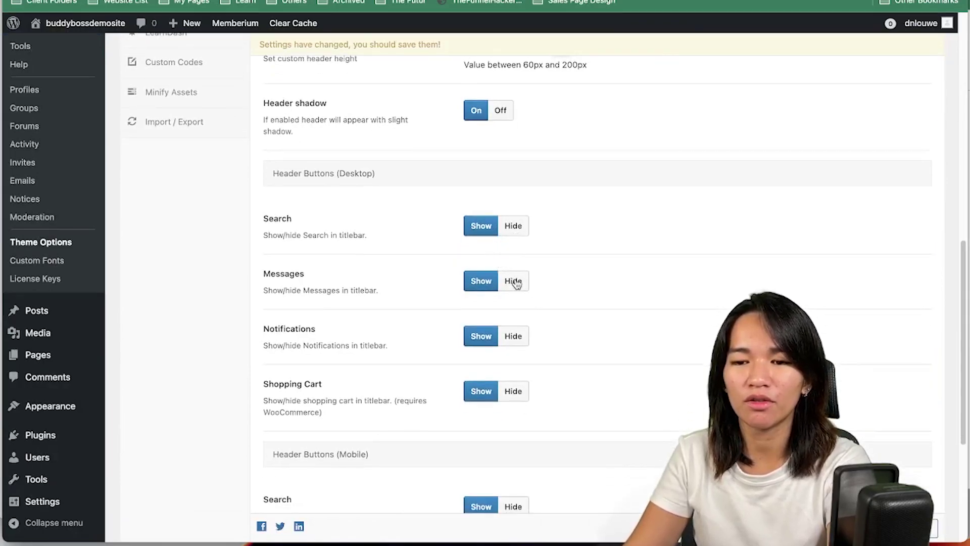
scroll(394, 230, "down", 1)
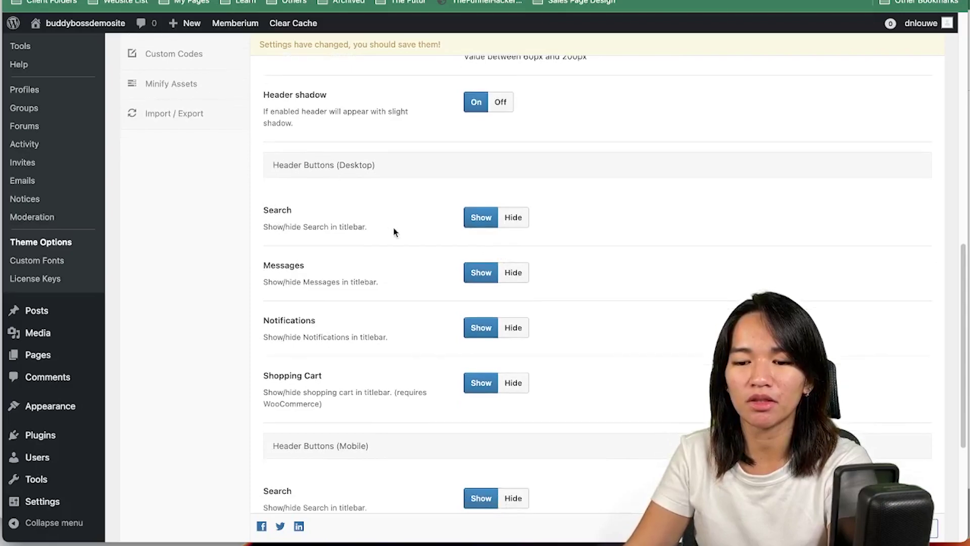
scroll(382, 232, "down", 1)
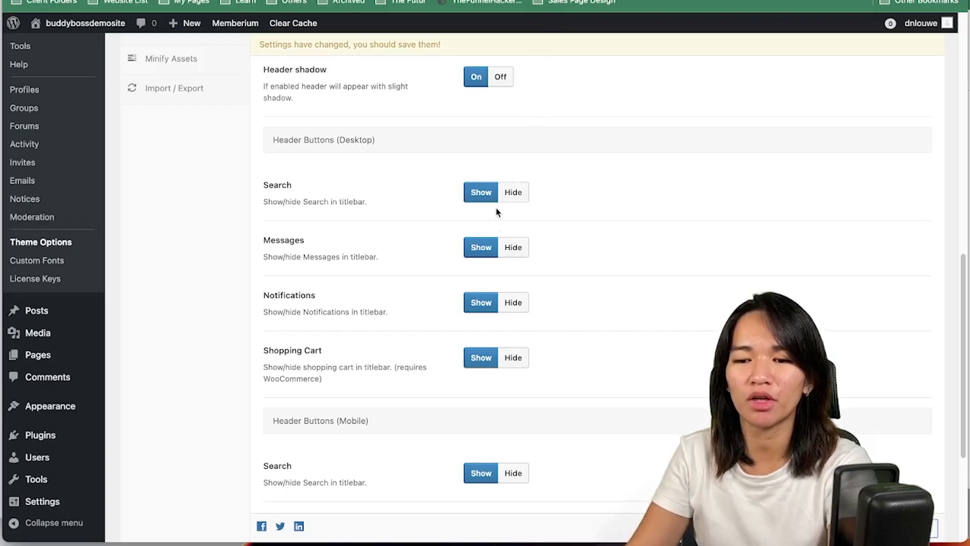
left_click(513, 252)
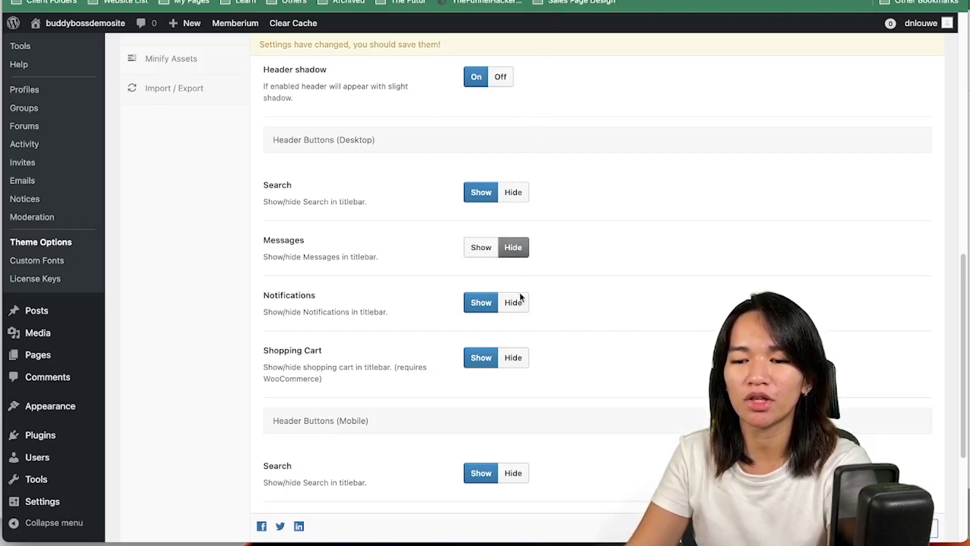
left_click(521, 302)
left_click(518, 359)
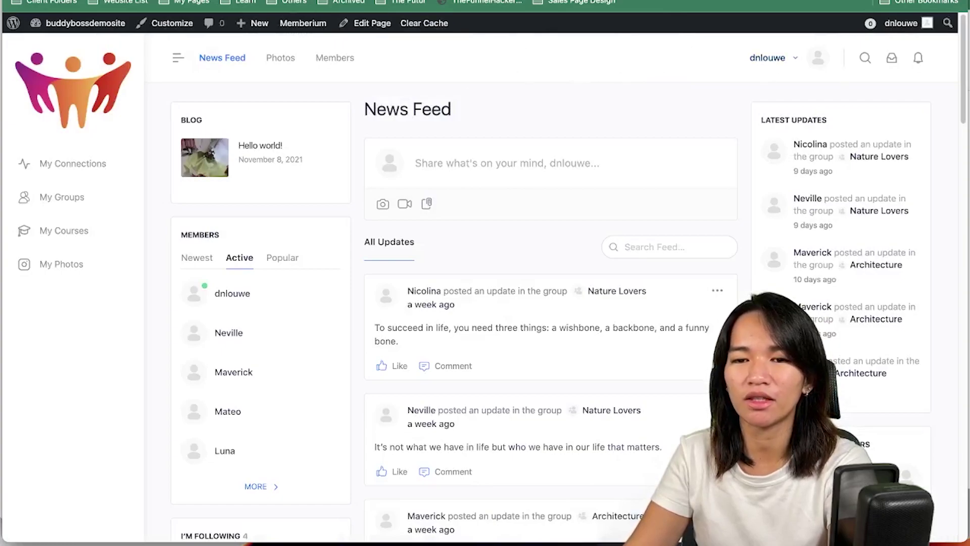
key("super+r")
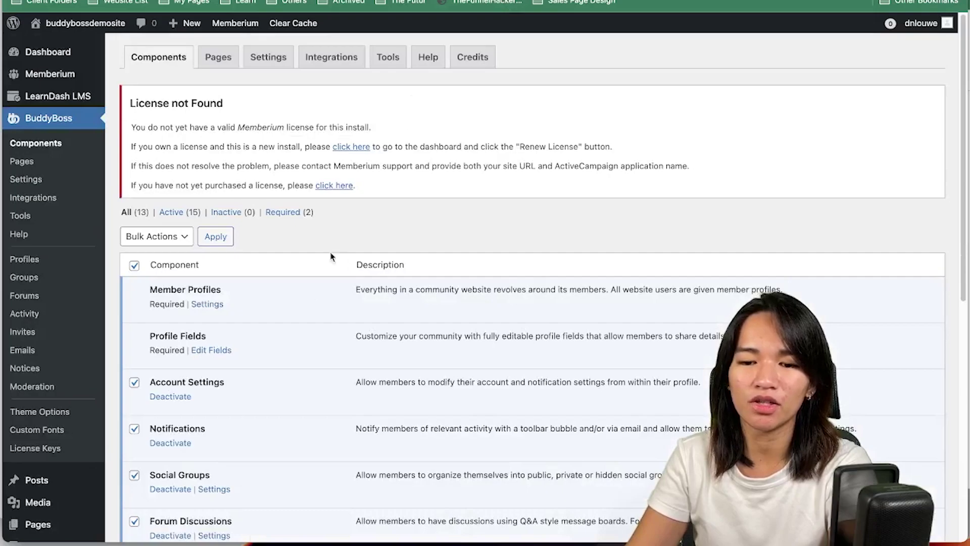
Step: Review the full BuddyBoss Components list, examining each component's activation status and description
scroll(275, 244, "down", 3)
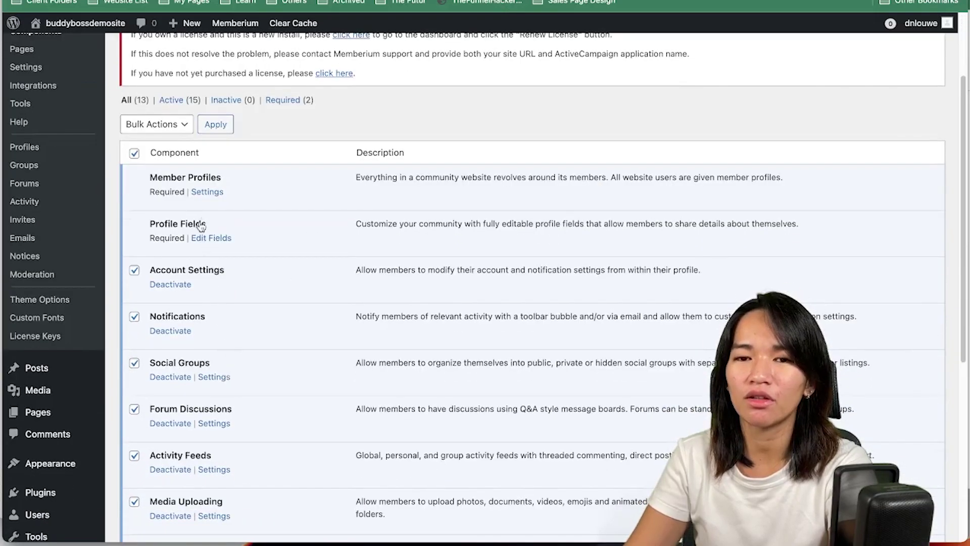
scroll(200, 223, "up", 3)
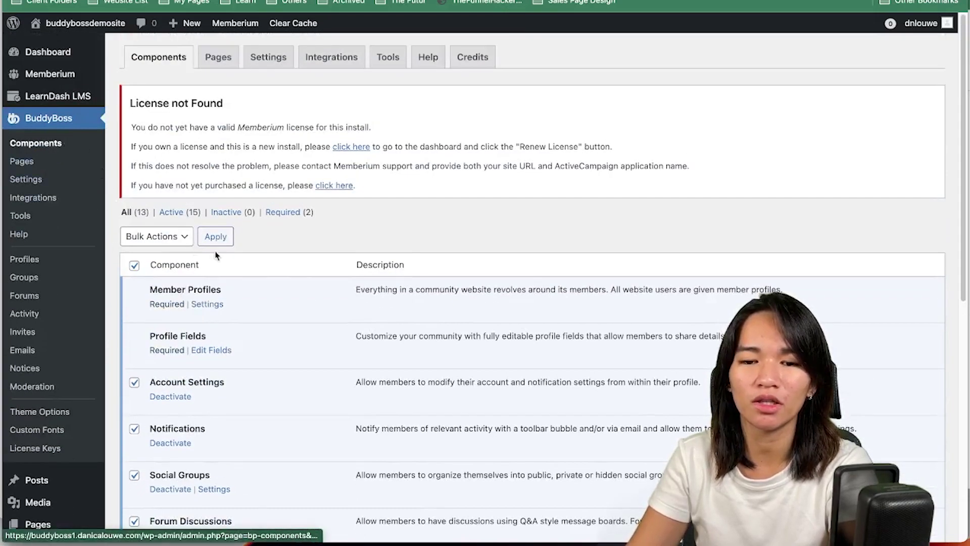
scroll(347, 273, "down", 5)
scroll(386, 284, "down", 2)
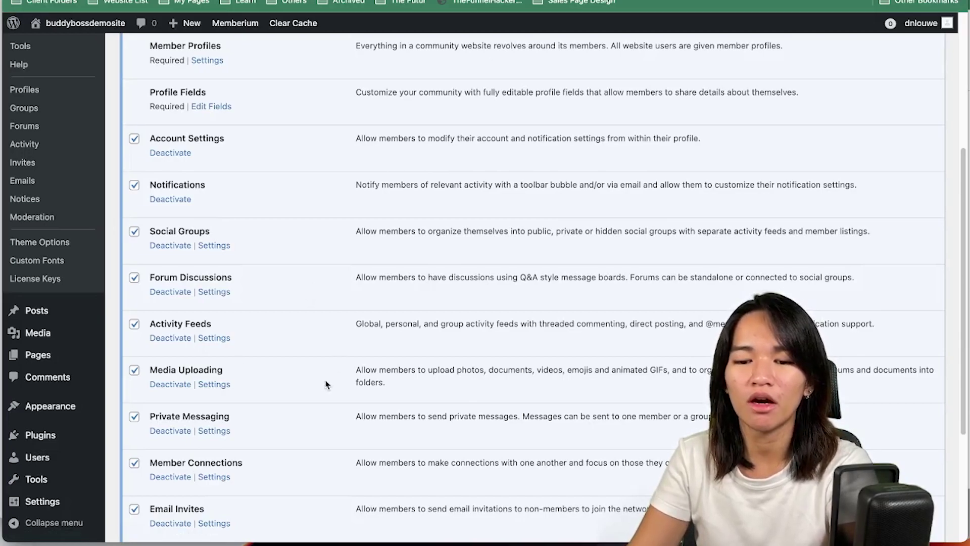
scroll(352, 218, "down", 1)
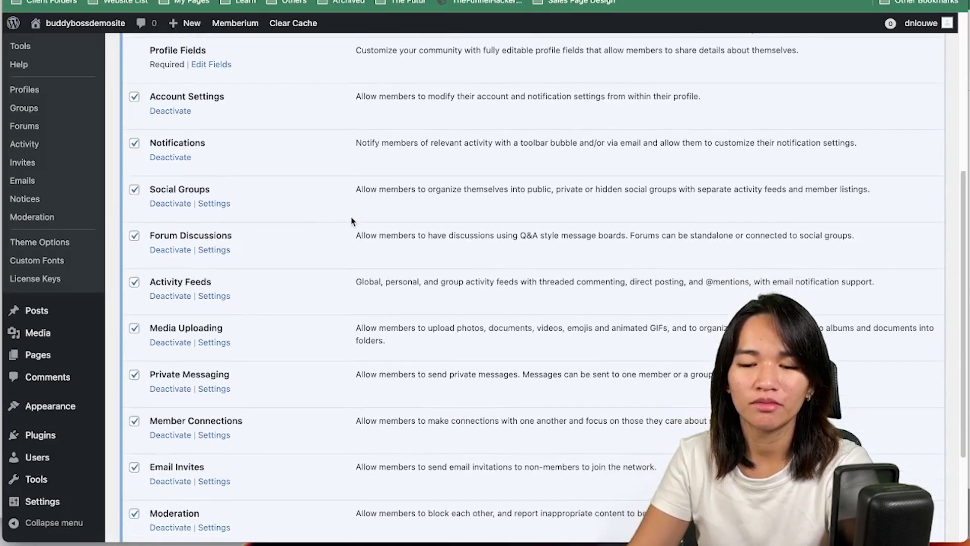
scroll(645, 206, "up", 6)
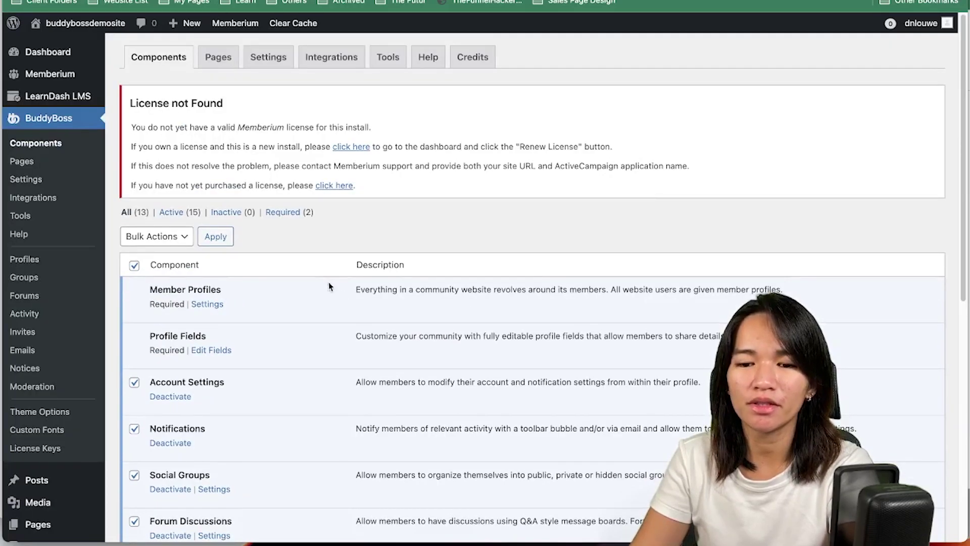
scroll(303, 247, "down", 5)
scroll(291, 375, "down", 4)
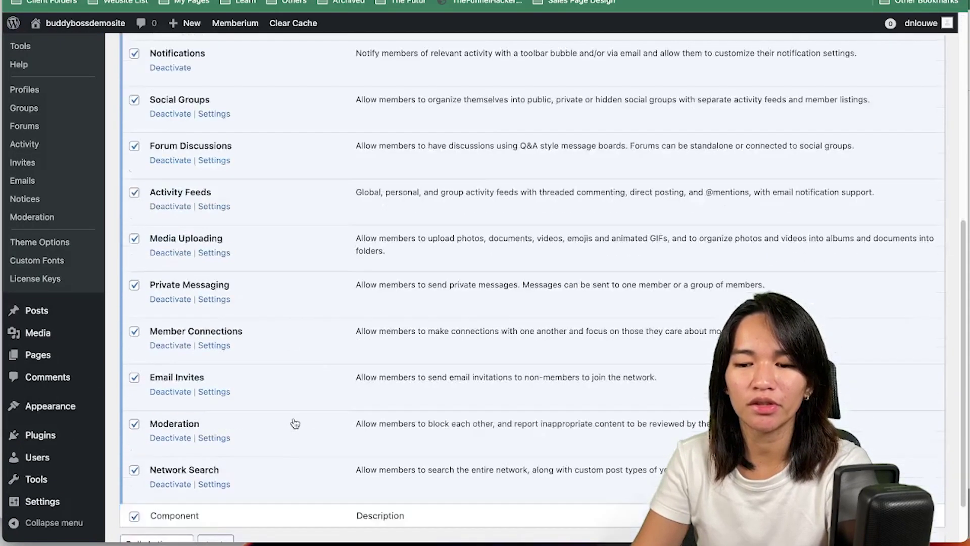
scroll(293, 417, "up", 9)
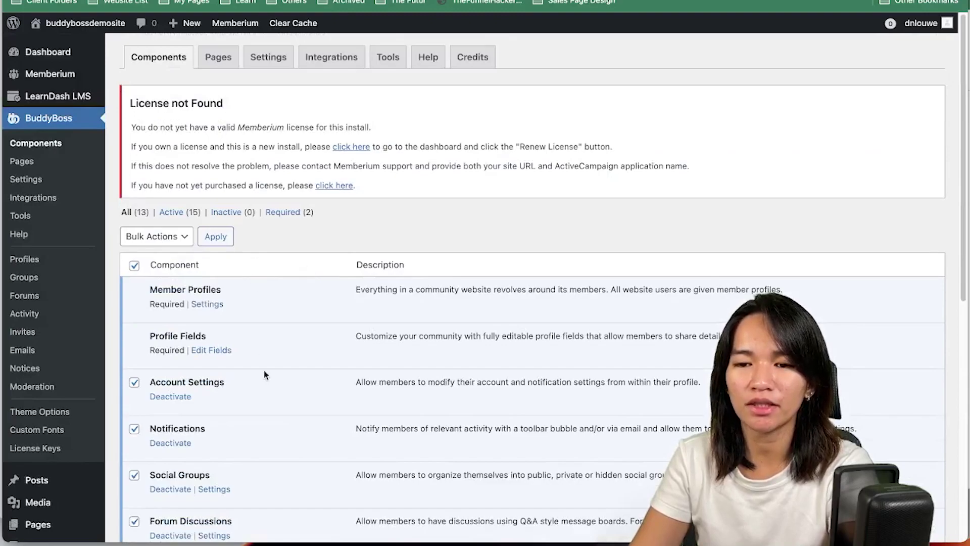
Step: Open the BuddyBoss general settings and review the account deletion, toolbar, registration and privacy options
scroll(212, 384, "down", 2)
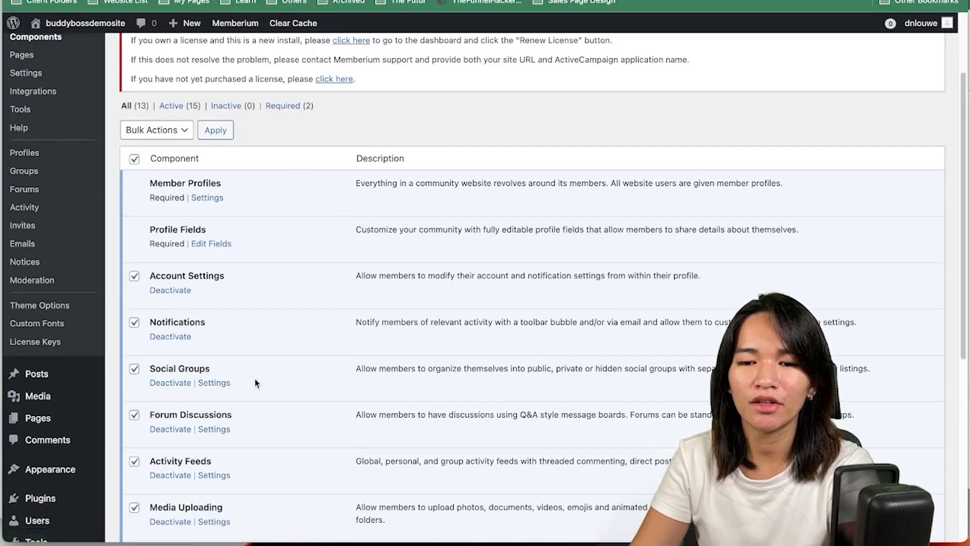
scroll(255, 379, "up", 2)
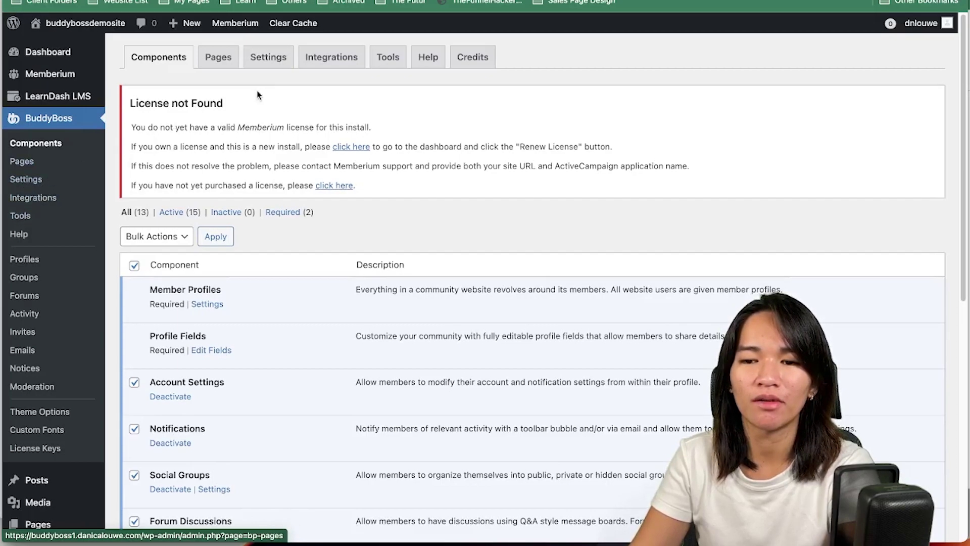
left_click(278, 62)
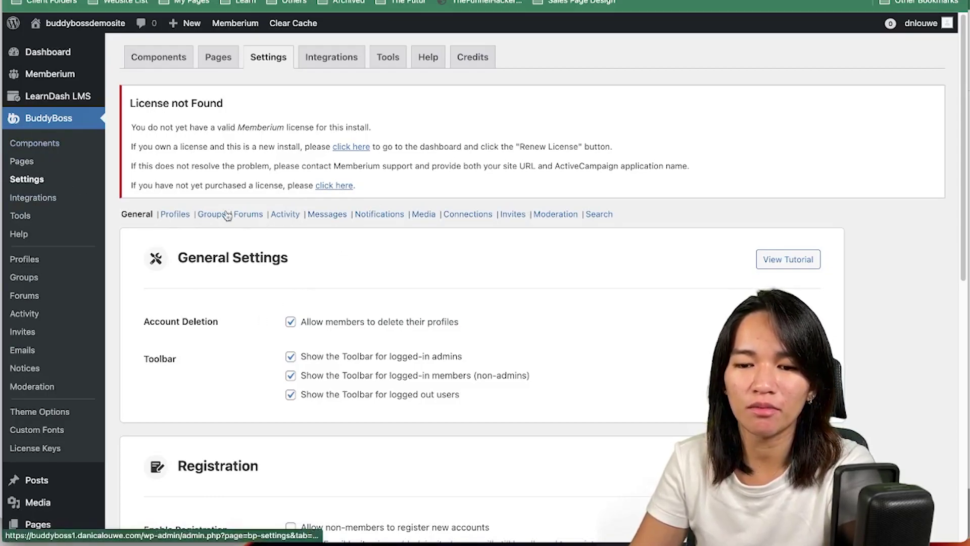
scroll(434, 212, "down", 2)
scroll(434, 212, "down", 1)
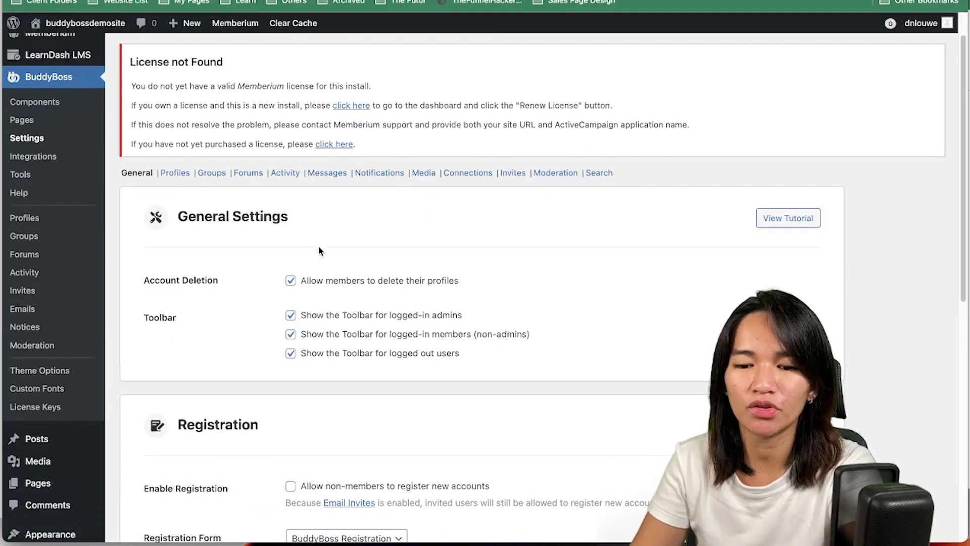
scroll(298, 342, "down", 5)
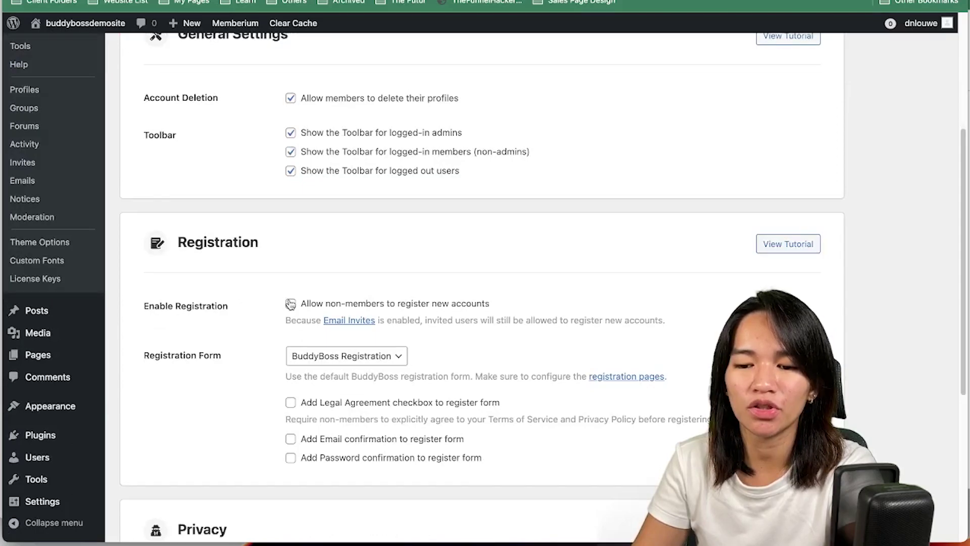
scroll(290, 303, "down", 7)
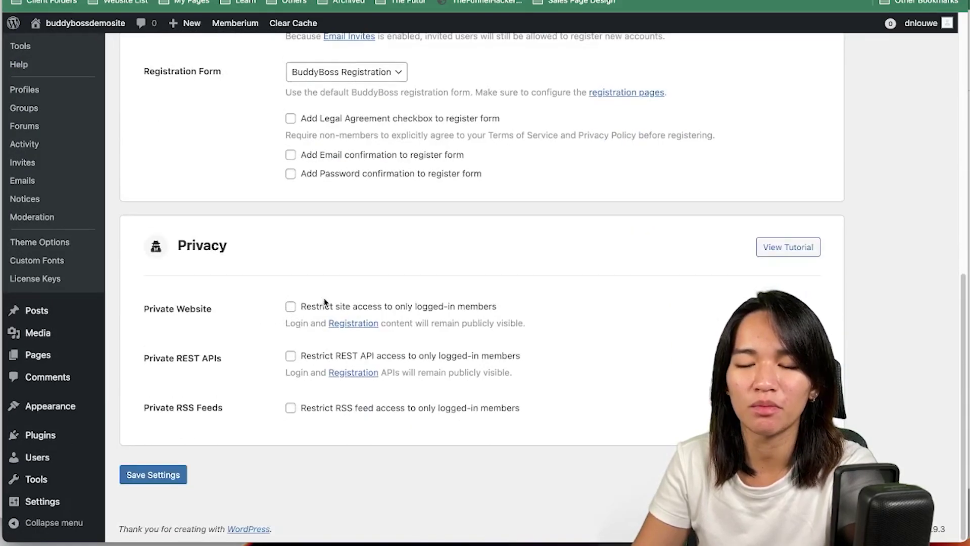
Step: In the Profiles settings, disable the Last Name display name field and check the choices for Display Name Format
scroll(296, 310, "up", 12)
left_click(183, 217)
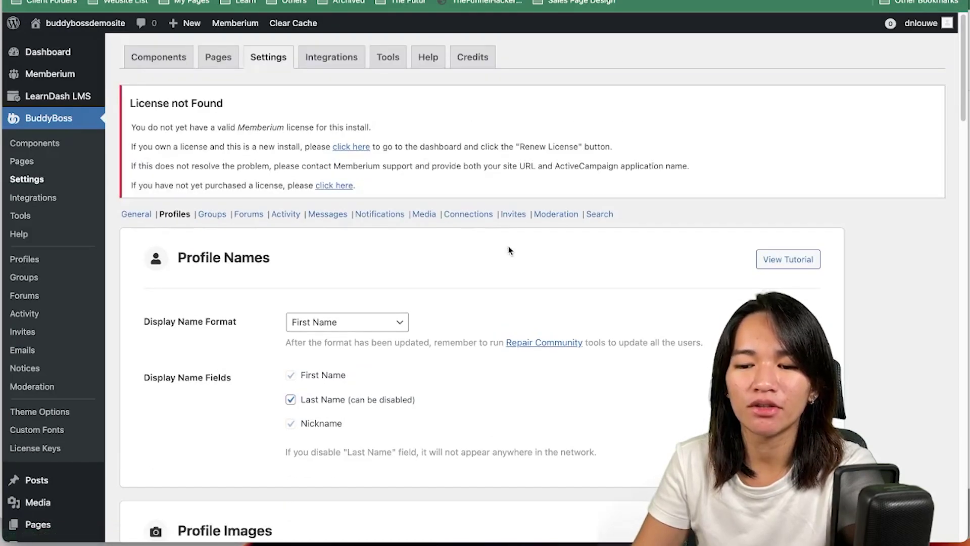
scroll(509, 248, "down", 1)
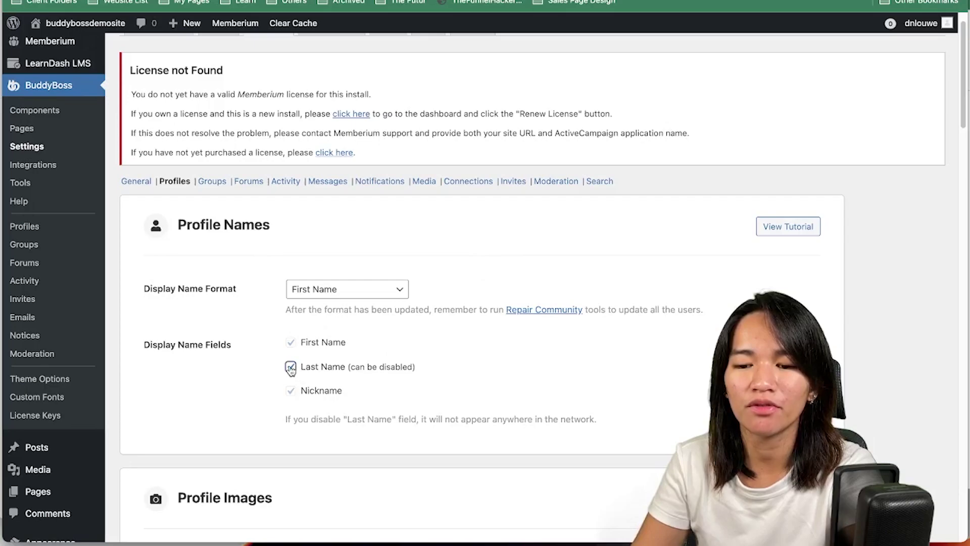
scroll(218, 359, "down", 1)
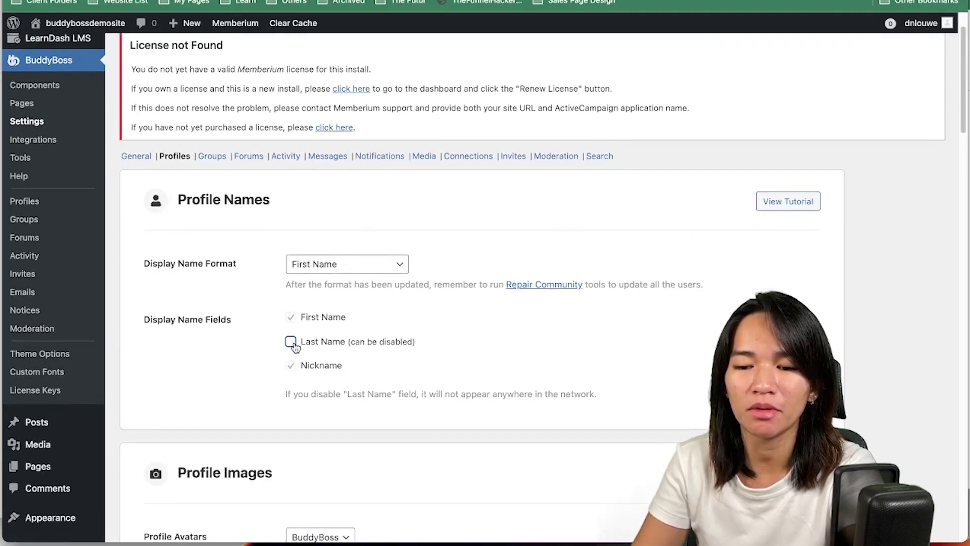
scroll(286, 355, "down", 3)
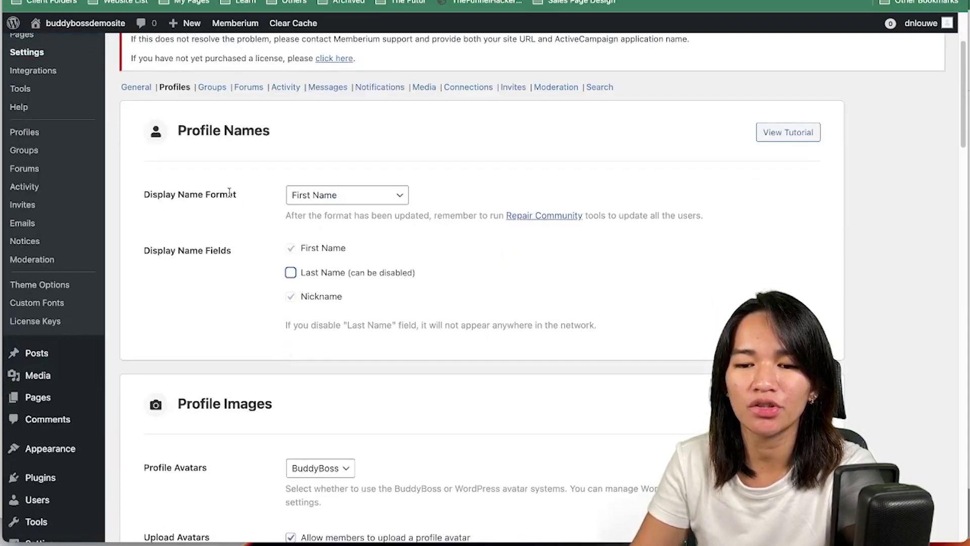
left_click(321, 199)
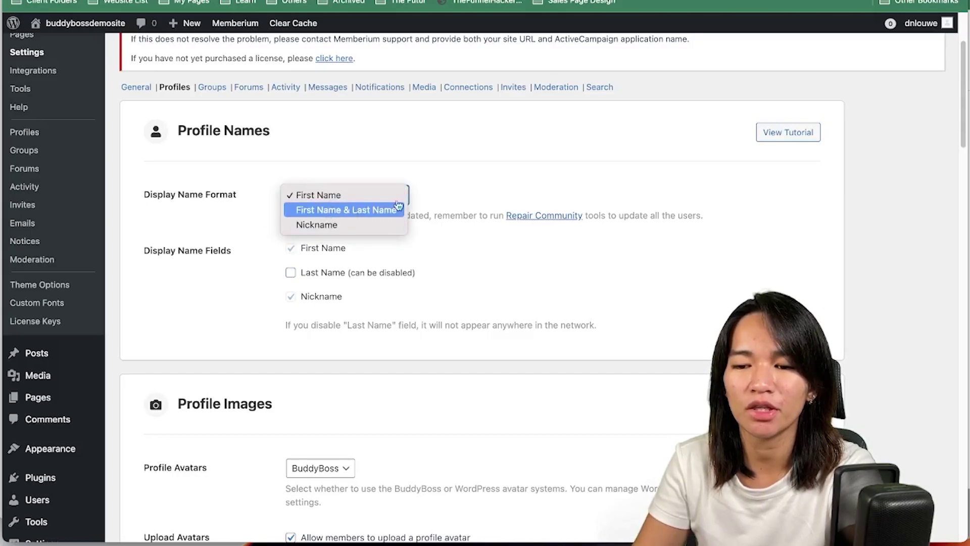
left_click(497, 181)
scroll(405, 161, "down", 3)
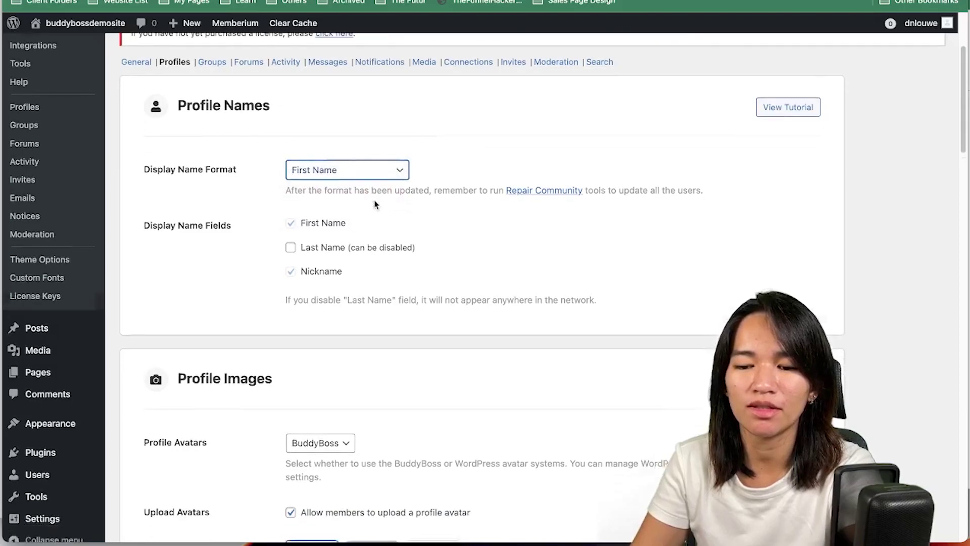
Step: Examine the Profile Images settings, including the Profile Avatars choices, default avatar, cover image sizes and cover preview
scroll(276, 330, "down", 2)
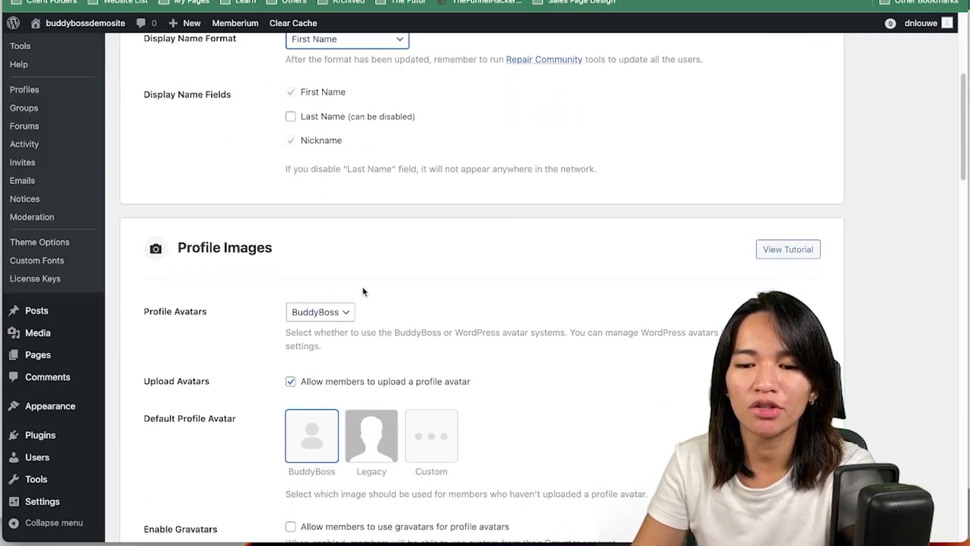
scroll(363, 288, "down", 1)
left_click(340, 261)
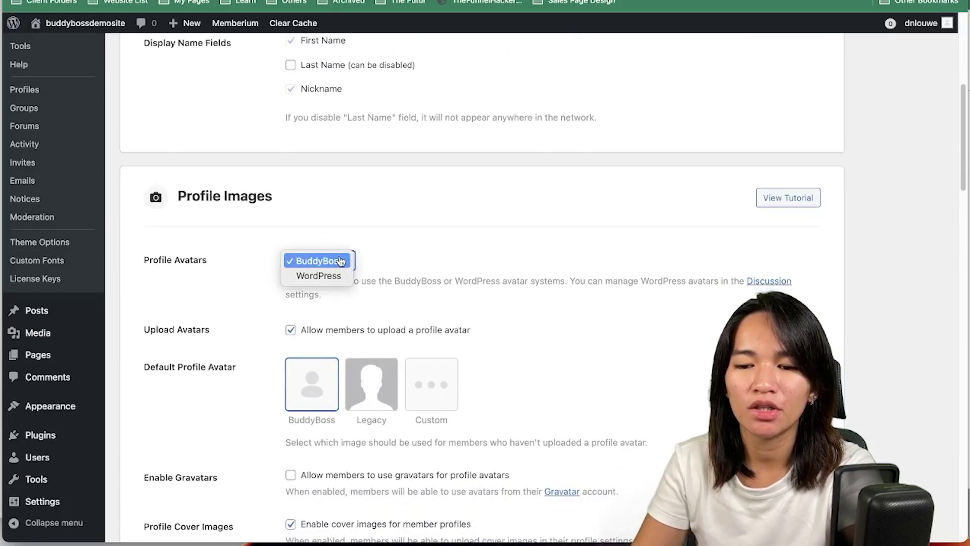
left_click(456, 248)
scroll(581, 362, "down", 3)
scroll(581, 362, "down", 3)
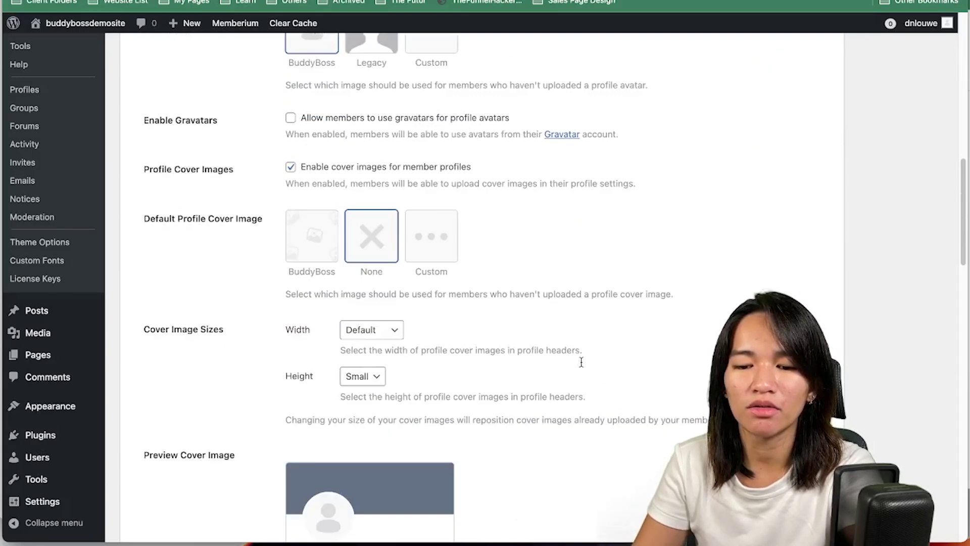
scroll(542, 288, "up", 3)
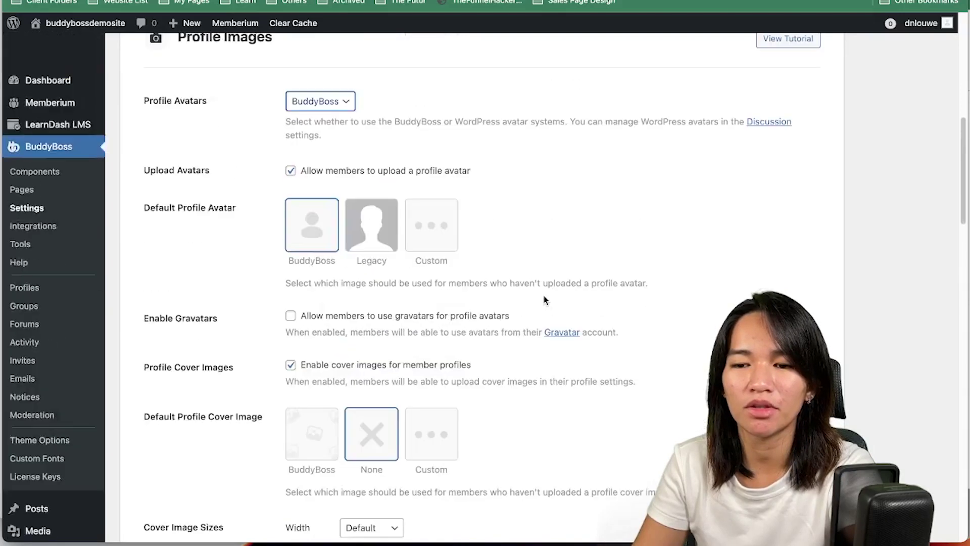
scroll(475, 324, "down", 7)
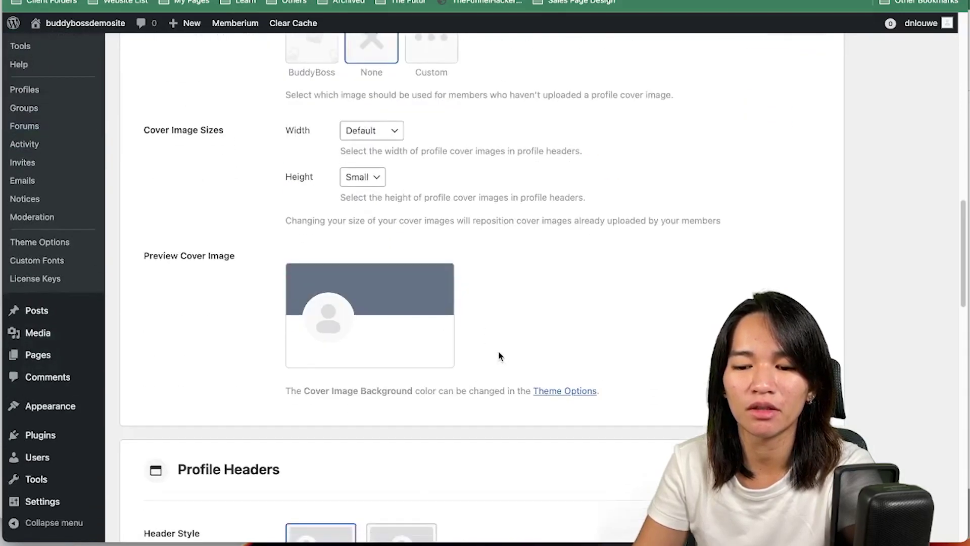
Step: Examine the Profile Headers settings, covering the Left and Centered header styles and the profile elements
scroll(499, 356, "down", 4)
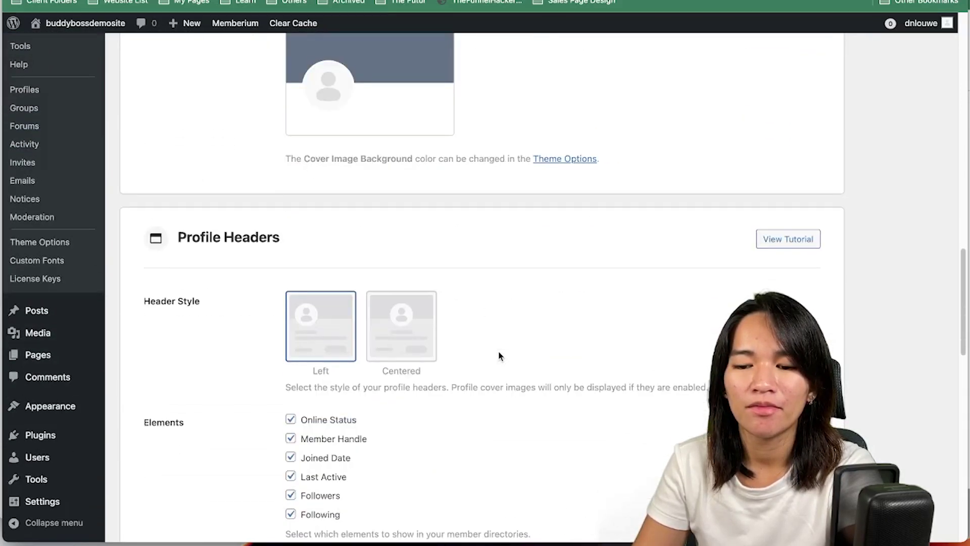
scroll(530, 308, "down", 1)
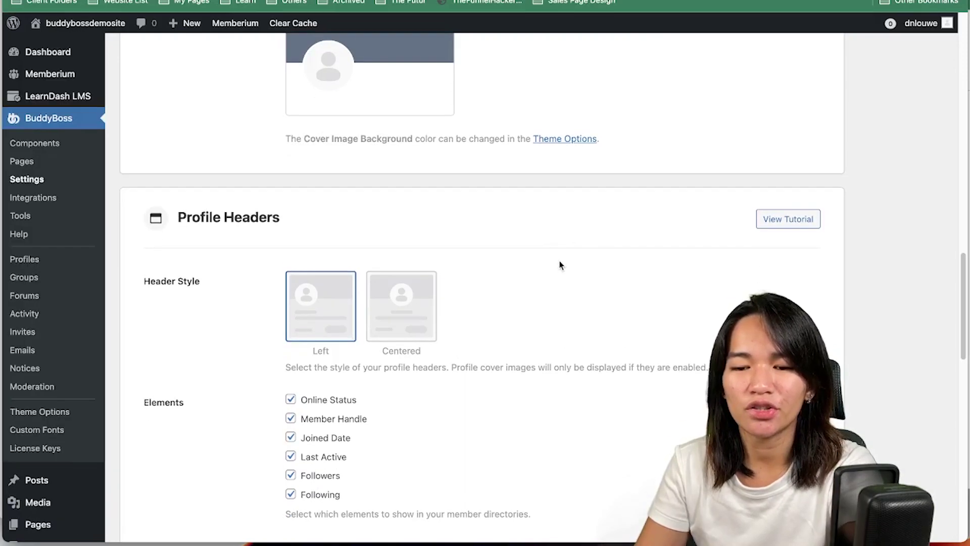
scroll(511, 268, "down", 5)
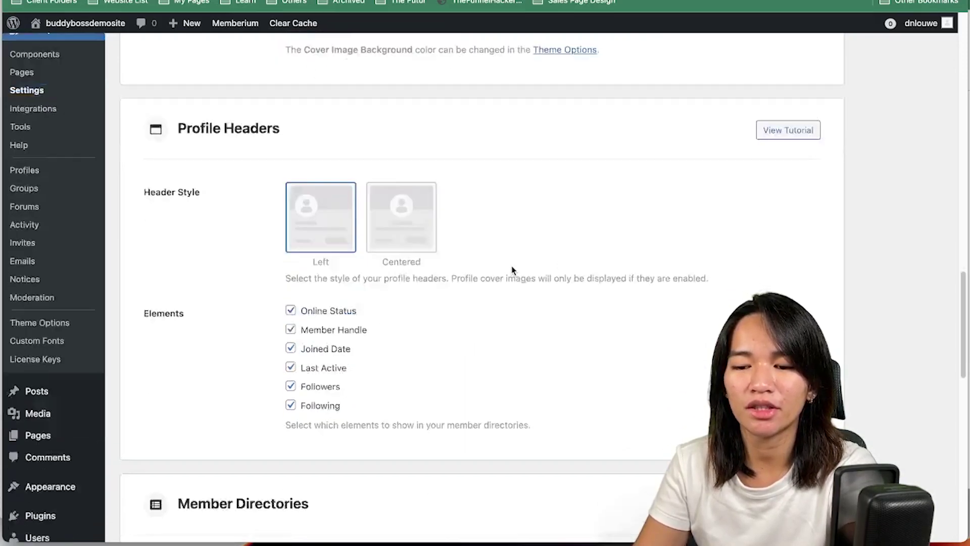
scroll(405, 197, "up", 1)
scroll(404, 207, "up", 3)
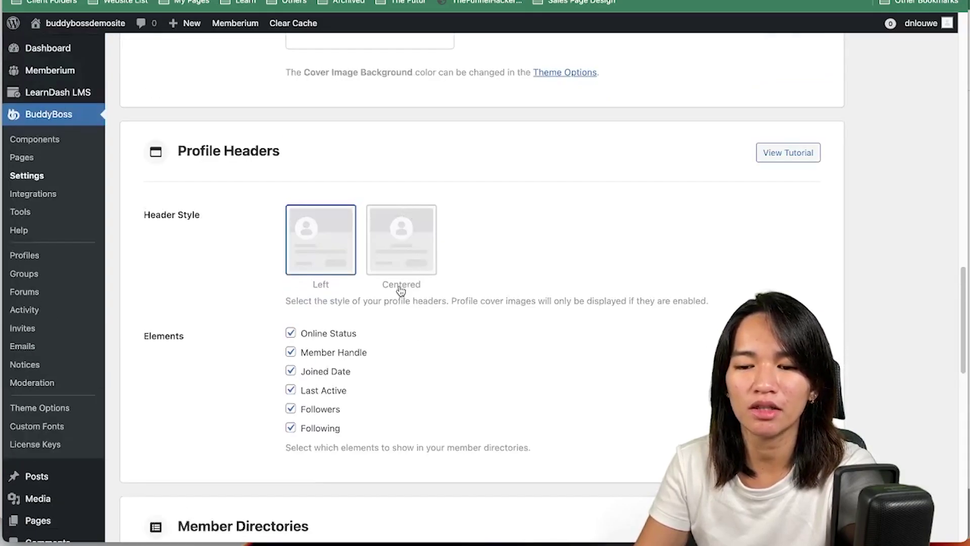
scroll(396, 288, "down", 3)
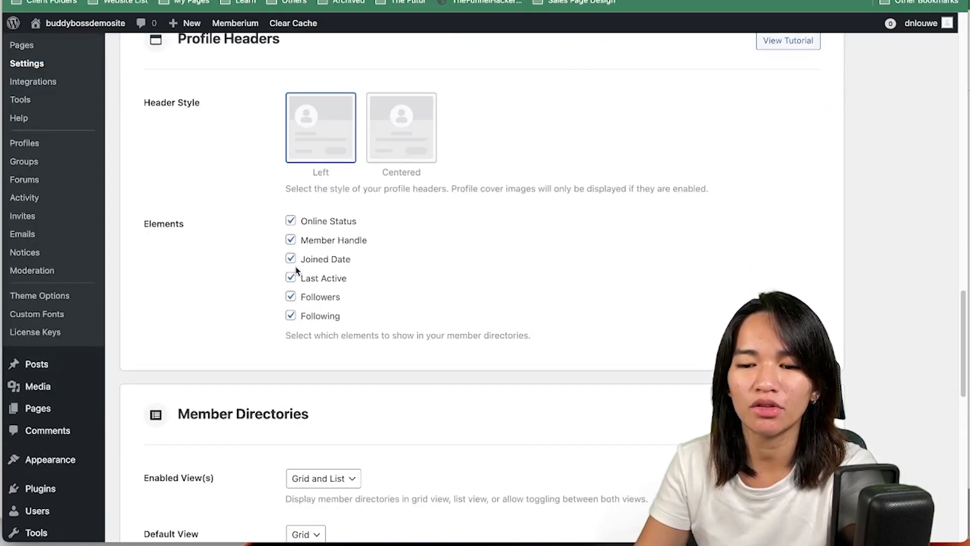
Step: Review the Member Directories settings and compare them with the Members page on the site
scroll(539, 218, "down", 6)
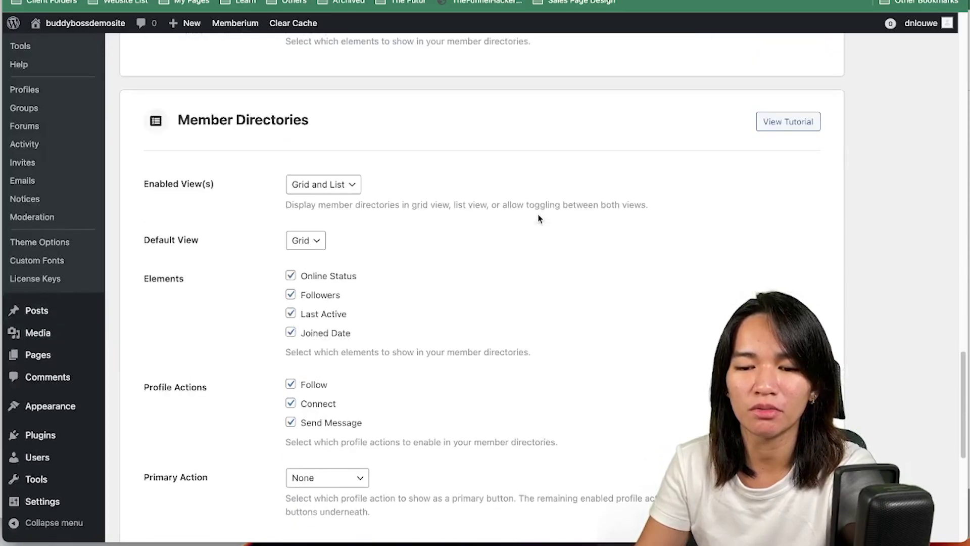
scroll(538, 219, "up", 1)
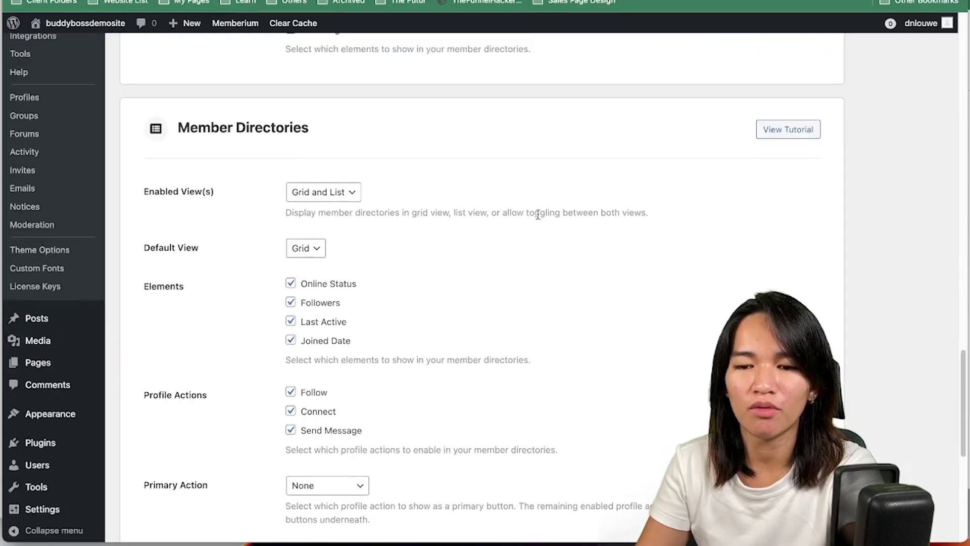
scroll(538, 215, "down", 1)
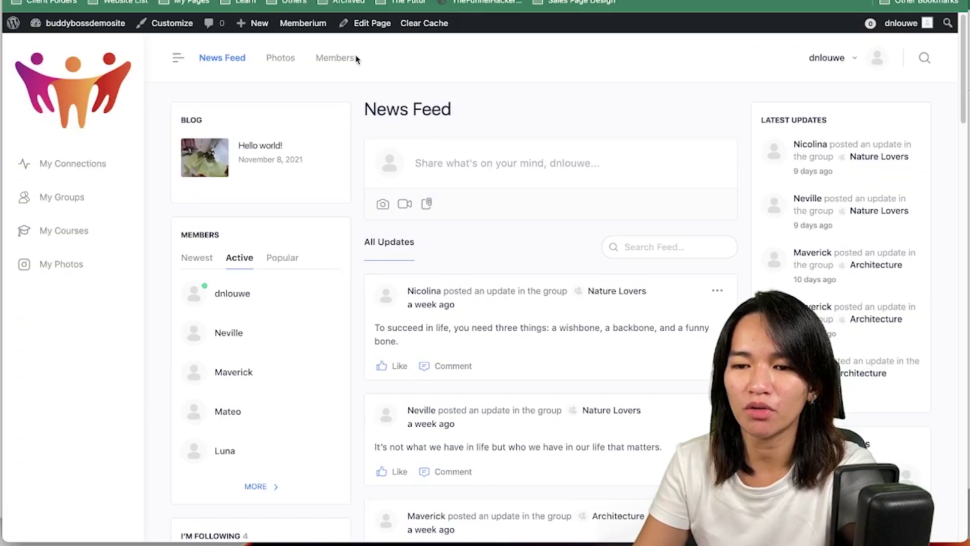
left_click(348, 59)
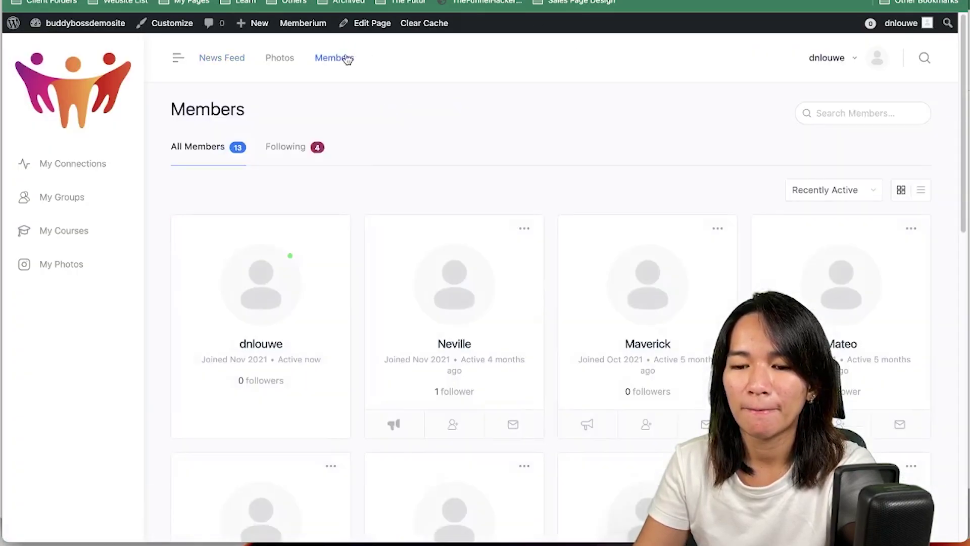
scroll(346, 59, "down", 1)
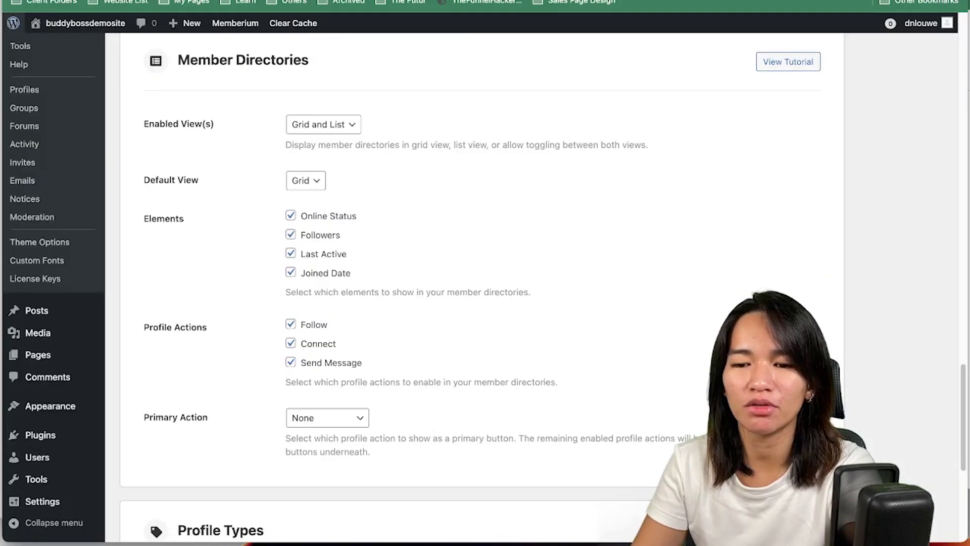
Step: Try Grid as the only enabled view for Member Directories, and restore Enabled View(s) to Grid and List
scroll(433, 226, "up", 1)
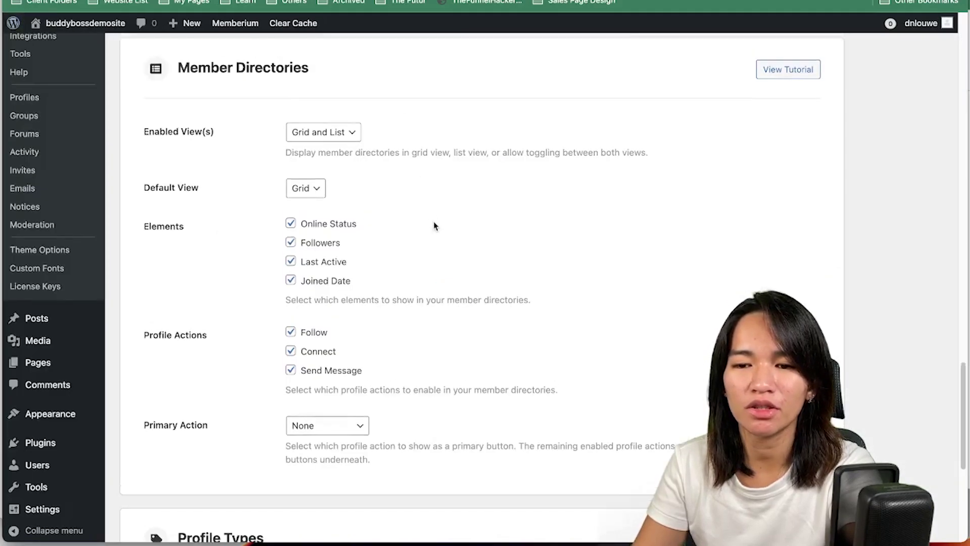
scroll(433, 225, "up", 1)
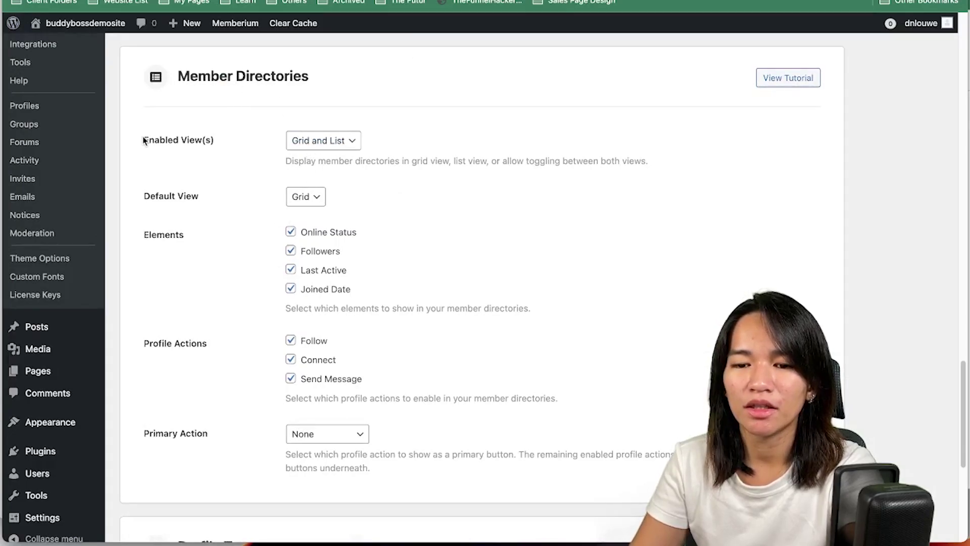
left_click_drag(144, 139, 216, 143)
left_click(352, 146)
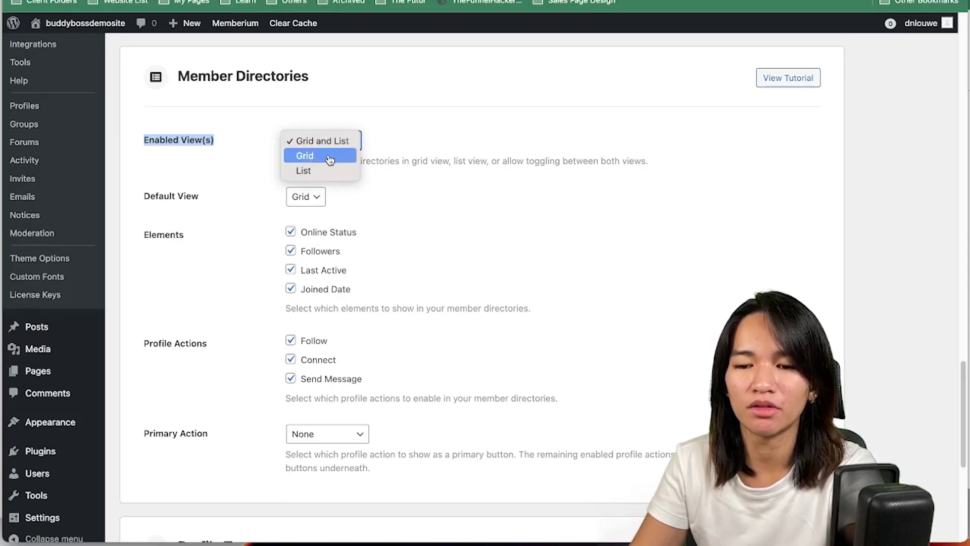
left_click(330, 156)
left_click(336, 144)
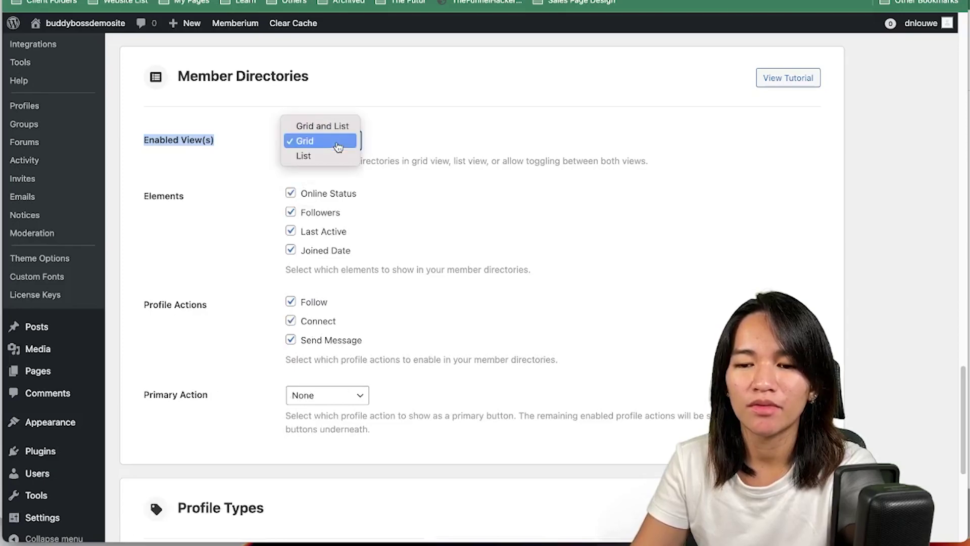
left_click(338, 126)
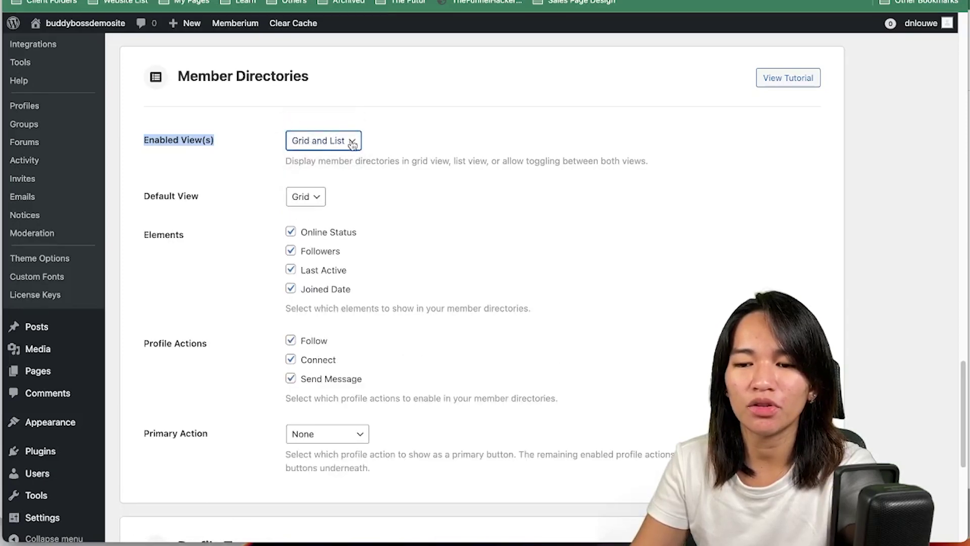
Step: Check the Default View choices for Member Directories and set Enabled View(s) to Grid
left_click(304, 201)
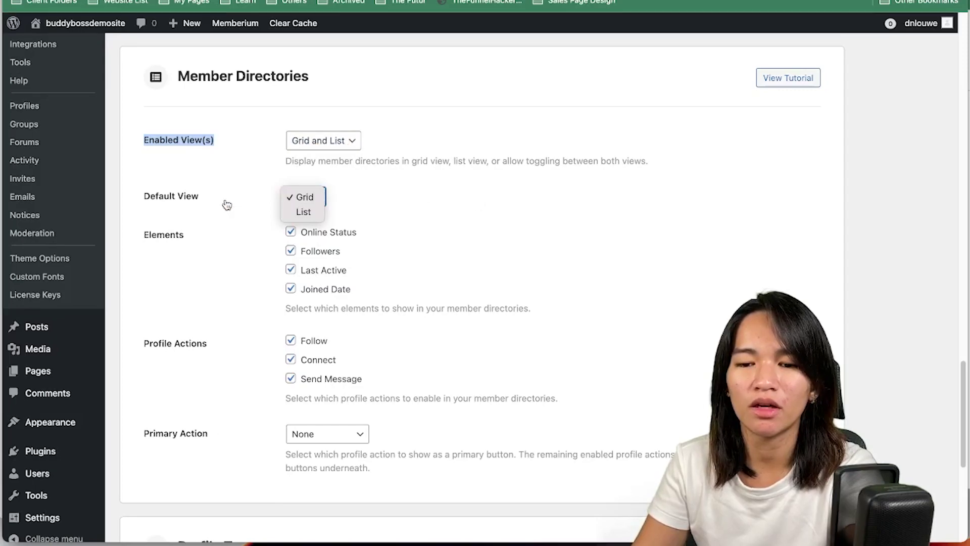
left_click(385, 205)
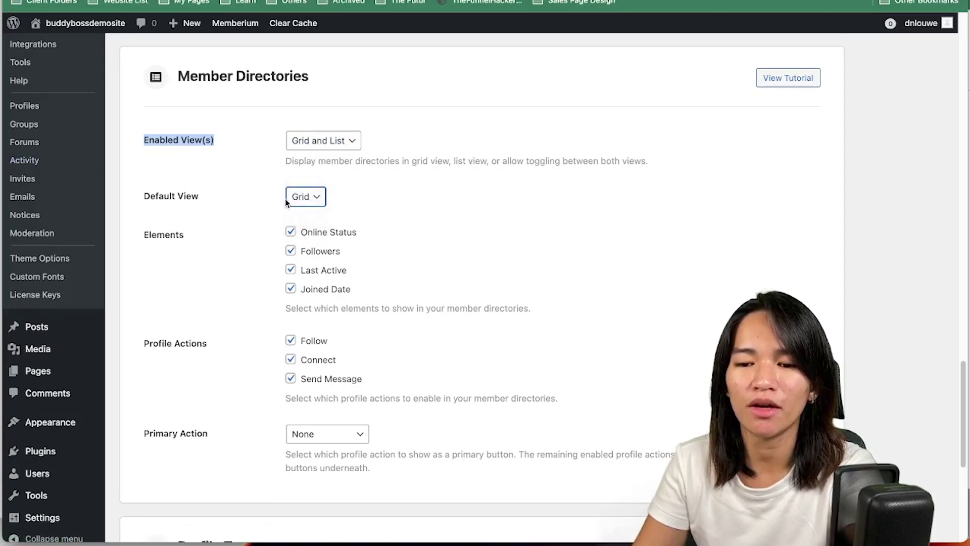
left_click(320, 140)
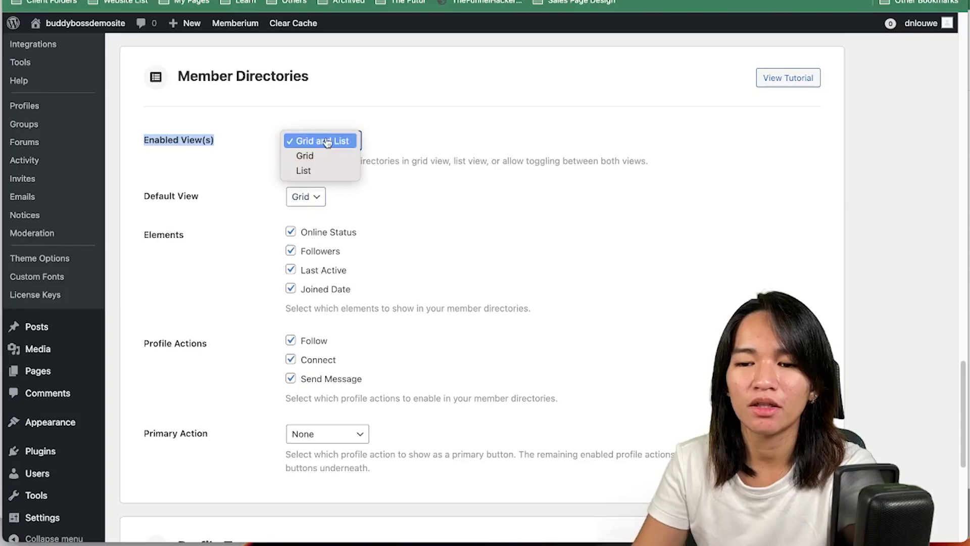
left_click(329, 158)
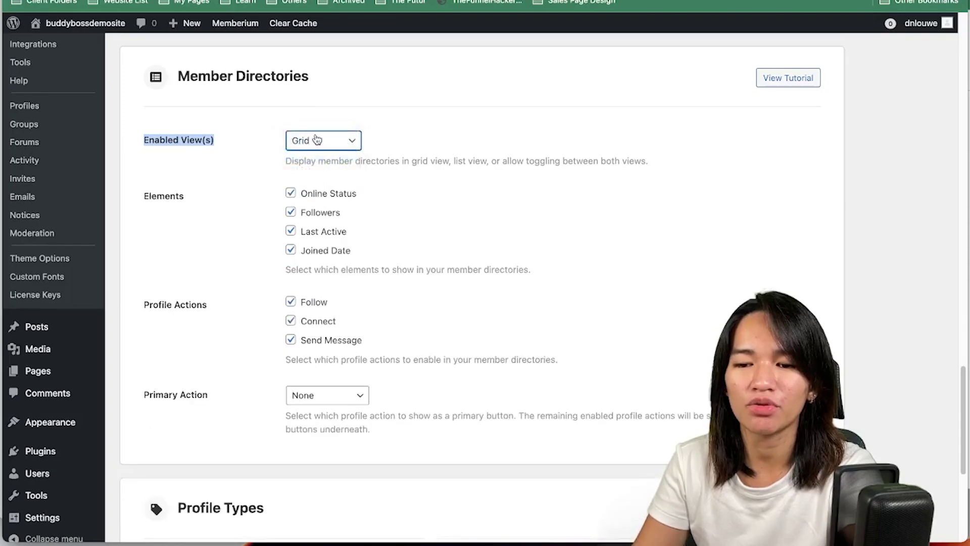
Step: Compare the Enabled View(s) setting with the grid and list view switches on the site's Members page
key("ctrl+Tab")
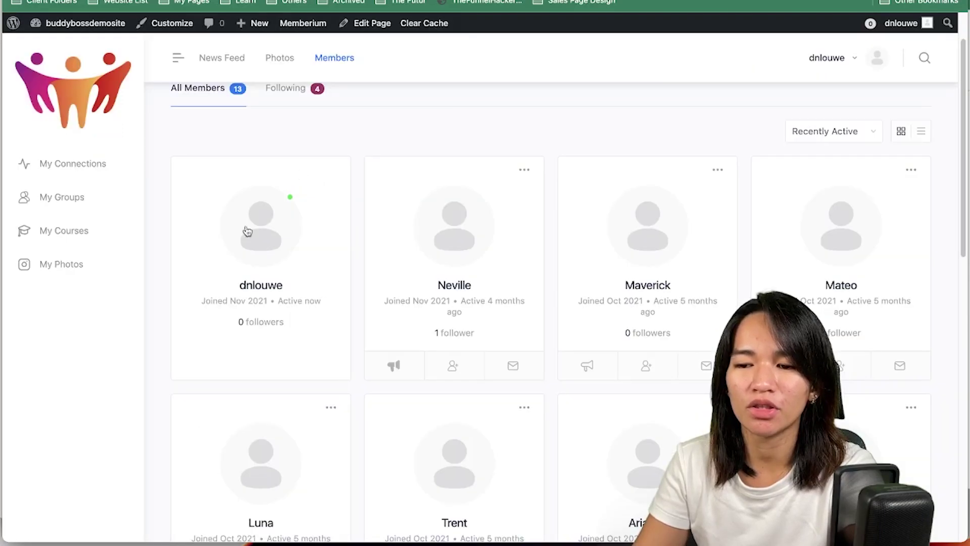
key("ctrl+shift+Tab")
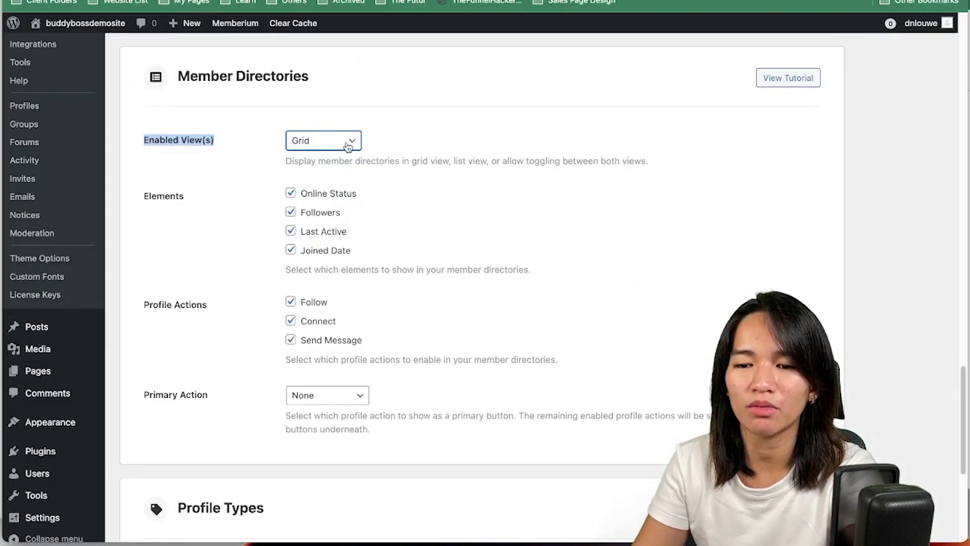
key("ctrl+Tab")
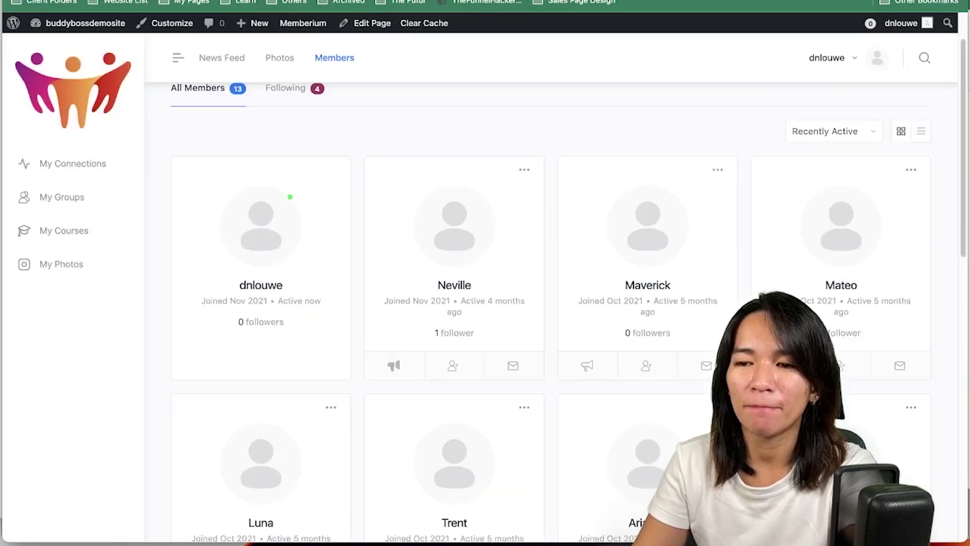
scroll(765, 175, "up", 2)
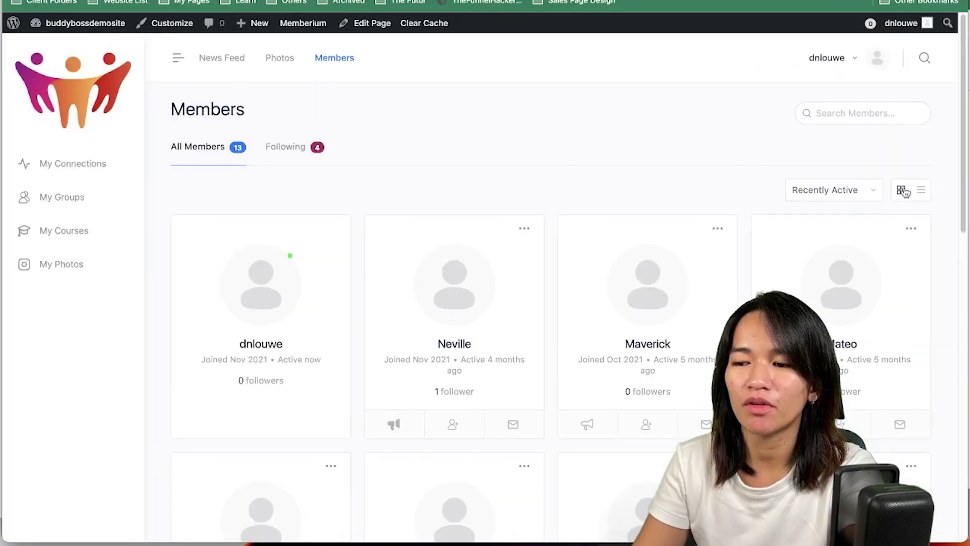
key("ctrl+shift+Tab")
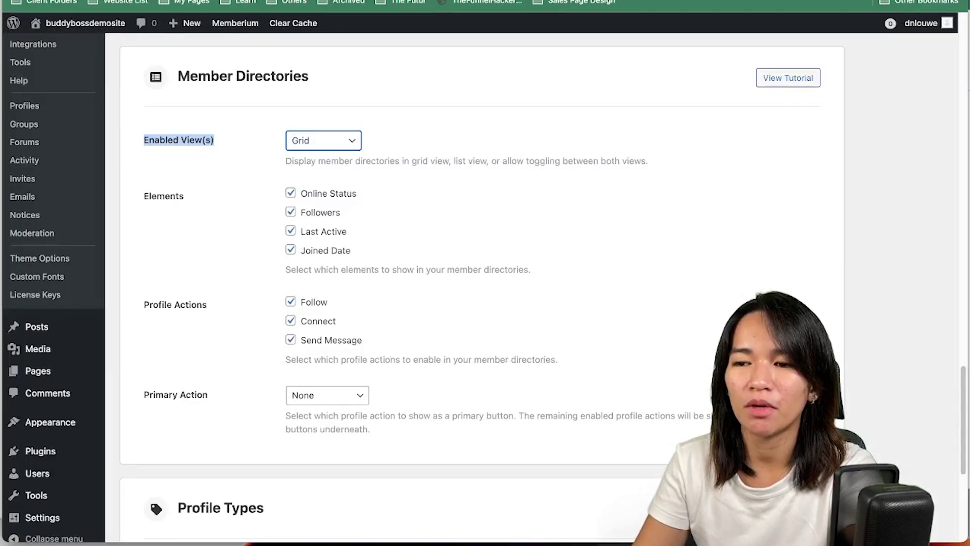
key("ctrl+Tab")
key("ctrl+shift+Tab")
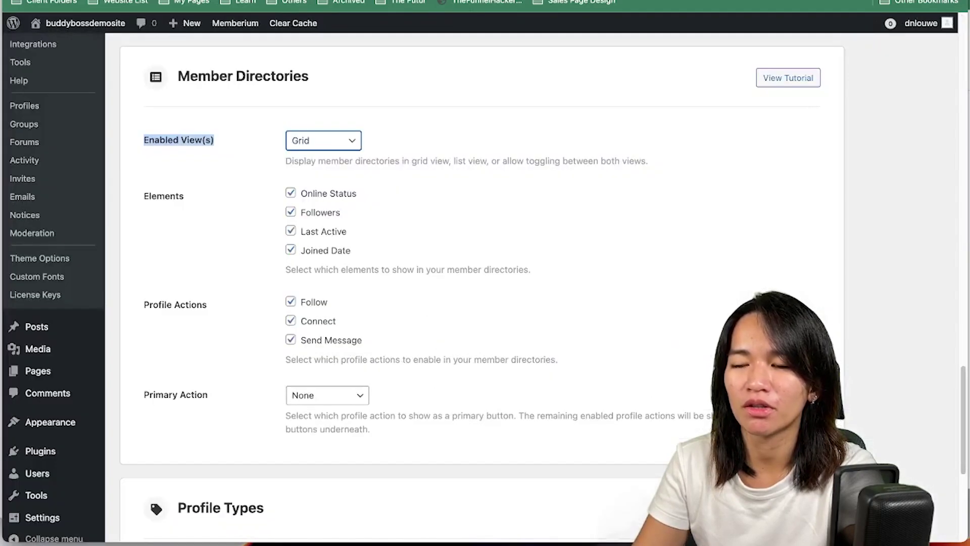
Step: Save the profile settings with the Grid-only member directory view
scroll(538, 338, "down", 6)
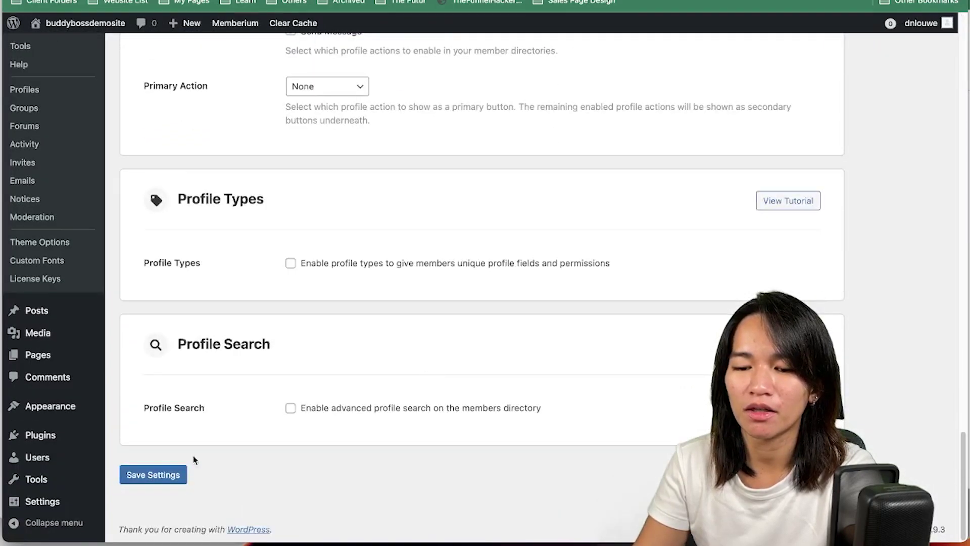
left_click(172, 474)
scroll(528, 342, "up", 5)
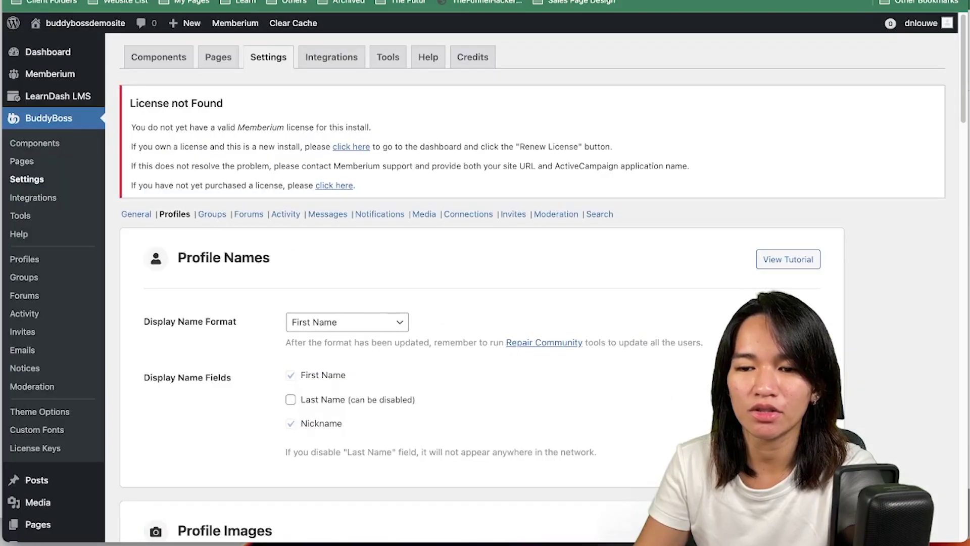
Step: Disable the Follow, Connect and Send Message profile actions for Member Directories, check them against the Members page, and save the settings
scroll(407, 377, "down", 15)
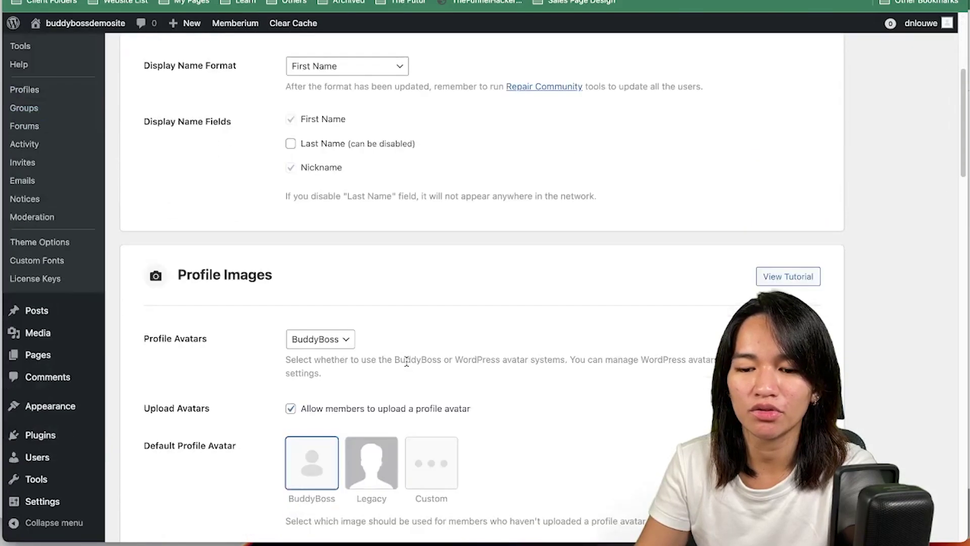
scroll(407, 376, "down", 15)
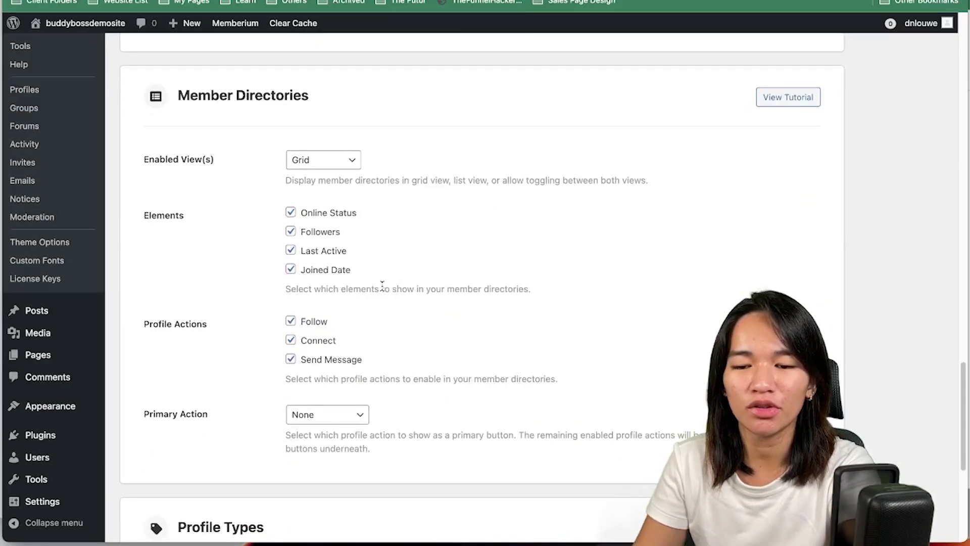
left_click(290, 321)
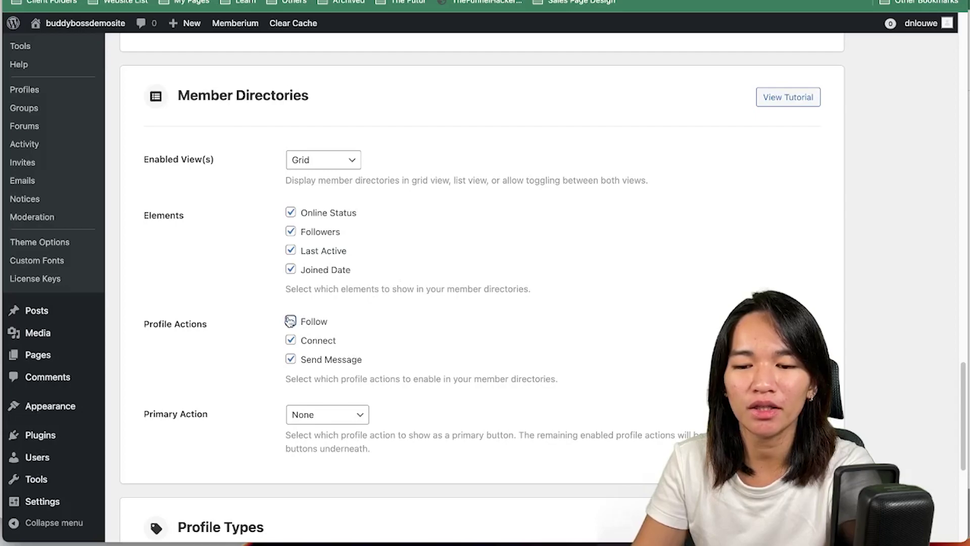
left_click(291, 340)
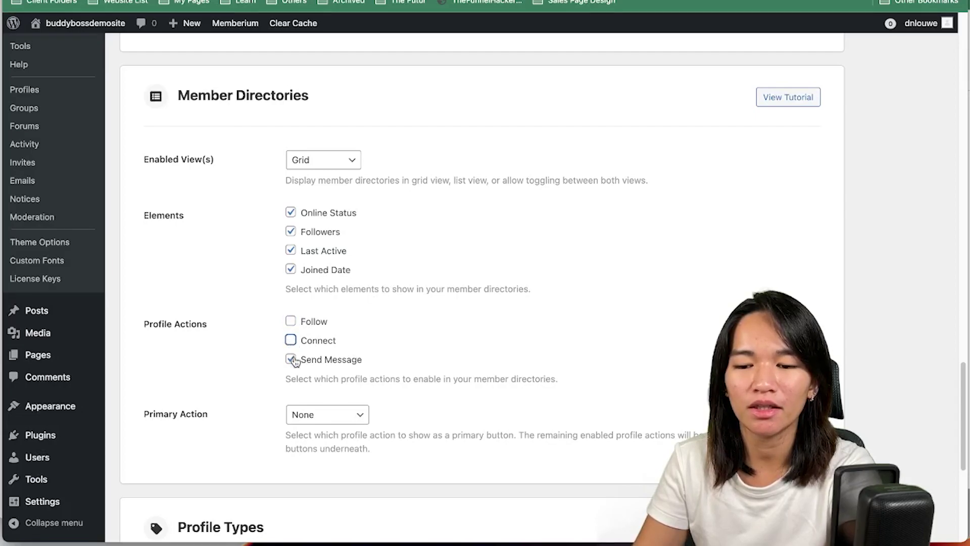
left_click(291, 360)
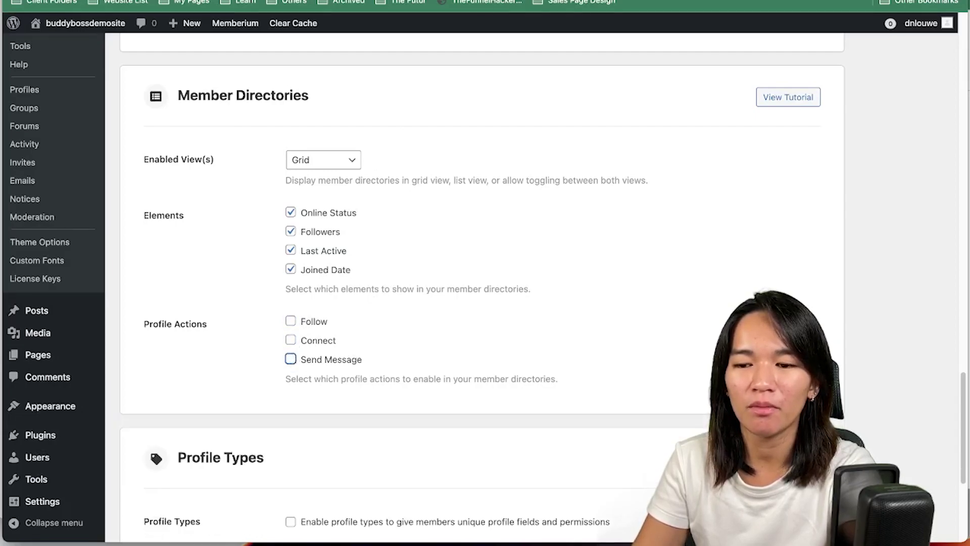
key("ctrl+Tab")
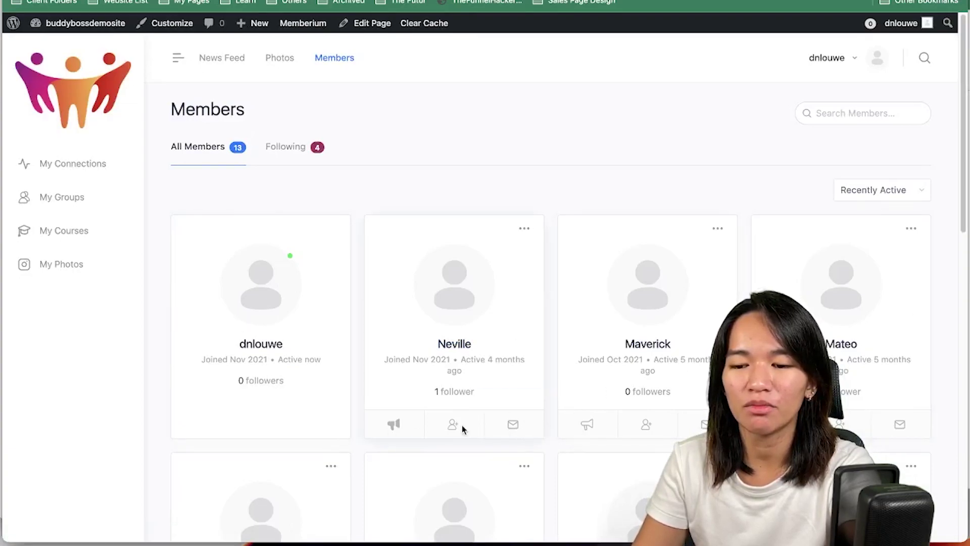
key("ctrl+shift+Tab")
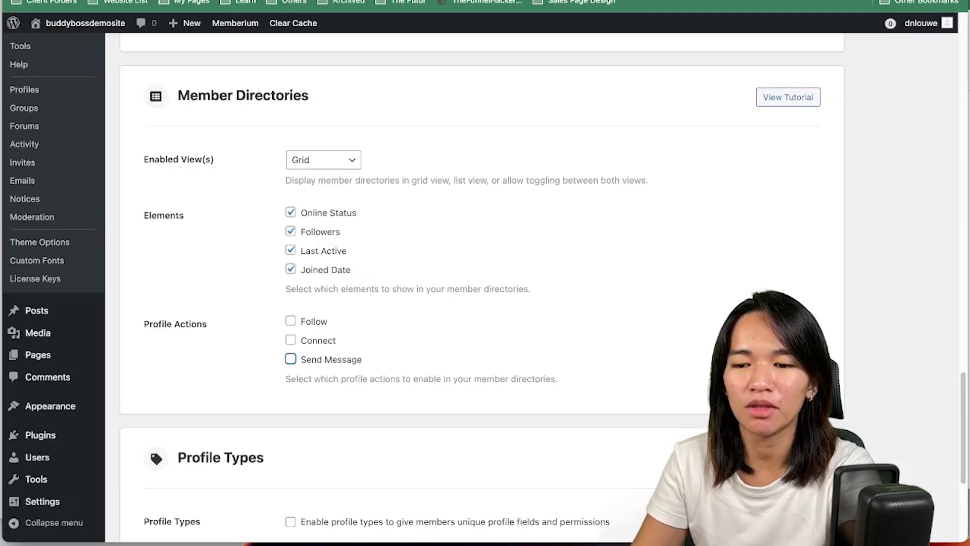
scroll(642, 257, "down", 5)
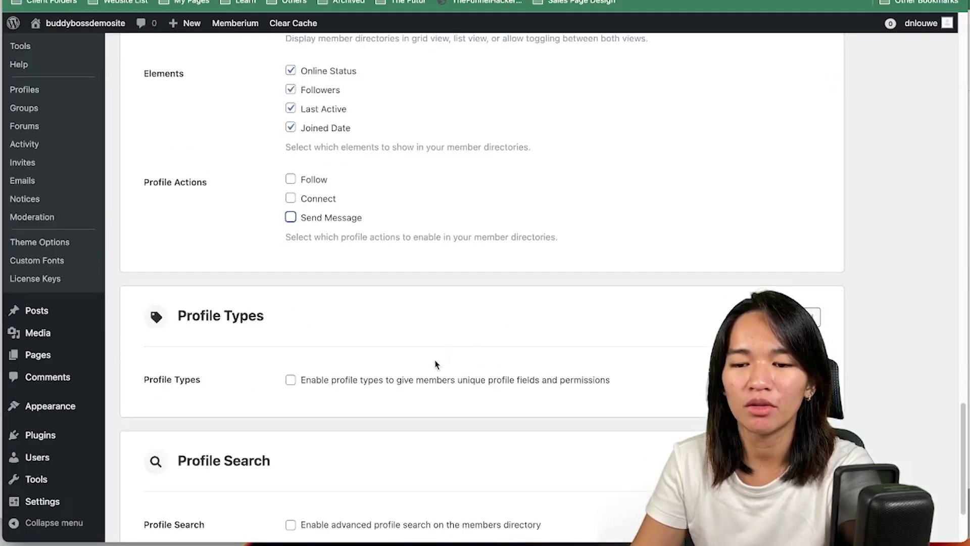
left_click(145, 480)
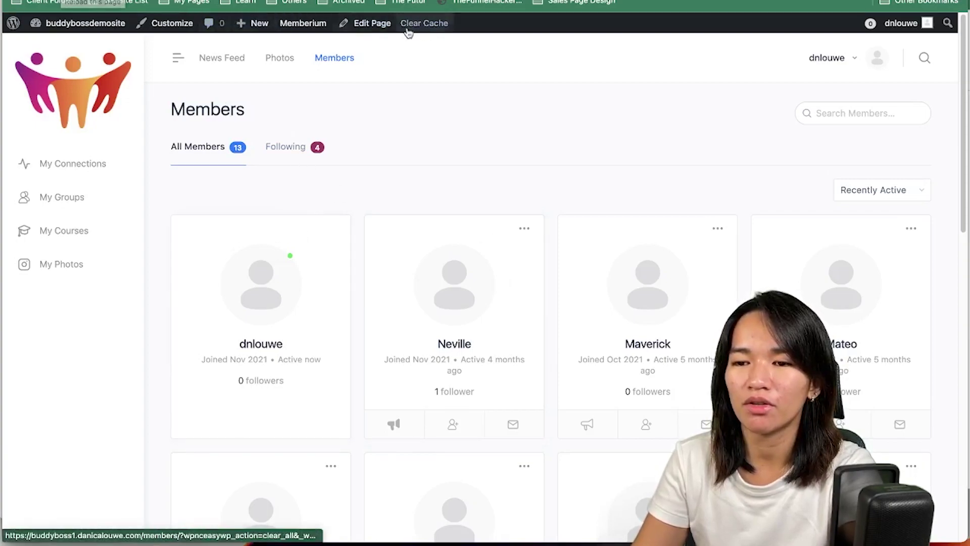
Step: Clear the site cache from the Members page and review the member cards throughout the directory
left_click(429, 28)
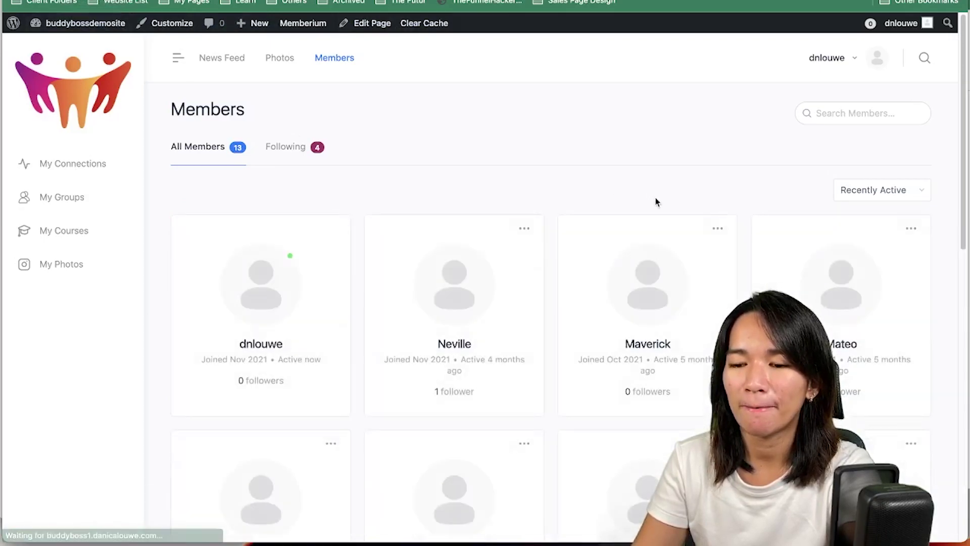
scroll(654, 207, "down", 1)
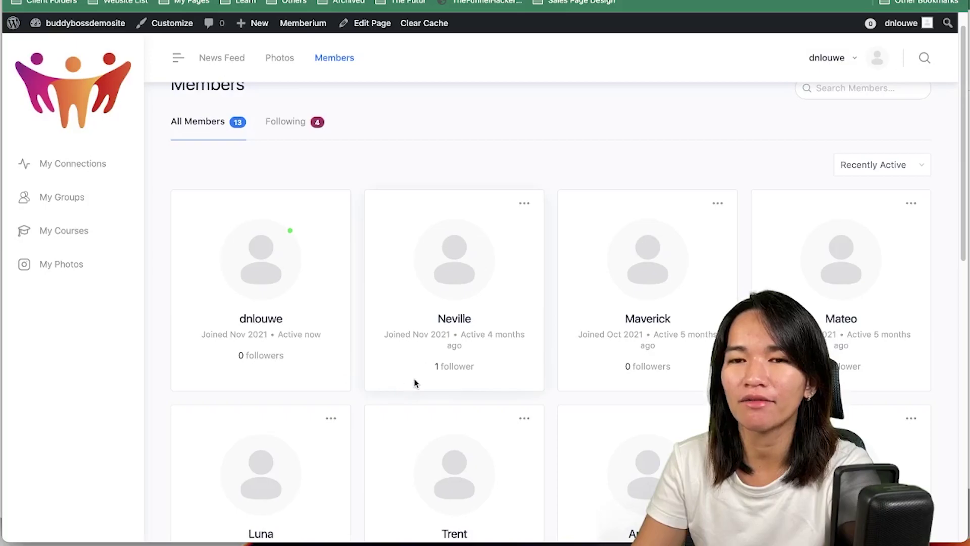
scroll(867, 268, "down", 3)
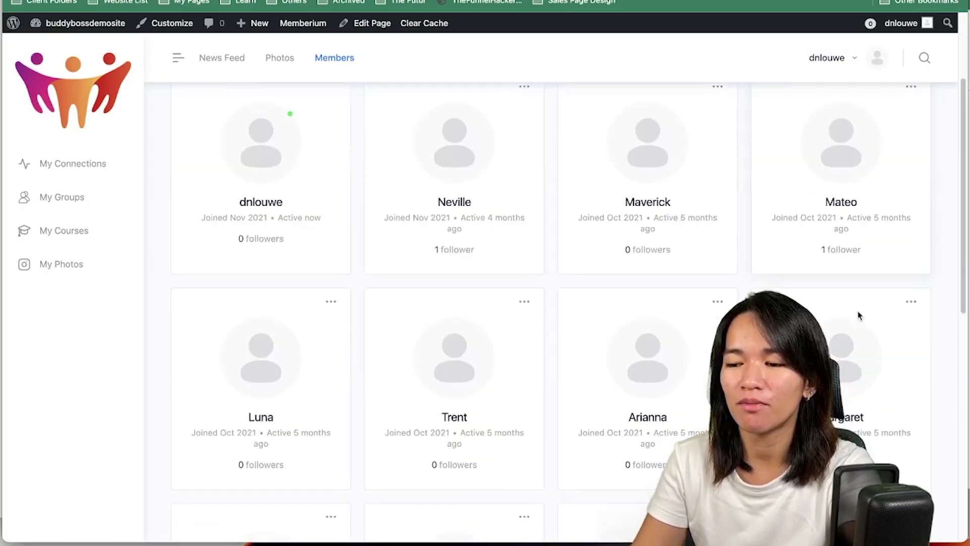
scroll(438, 396, "down", 5)
scroll(329, 333, "down", 1)
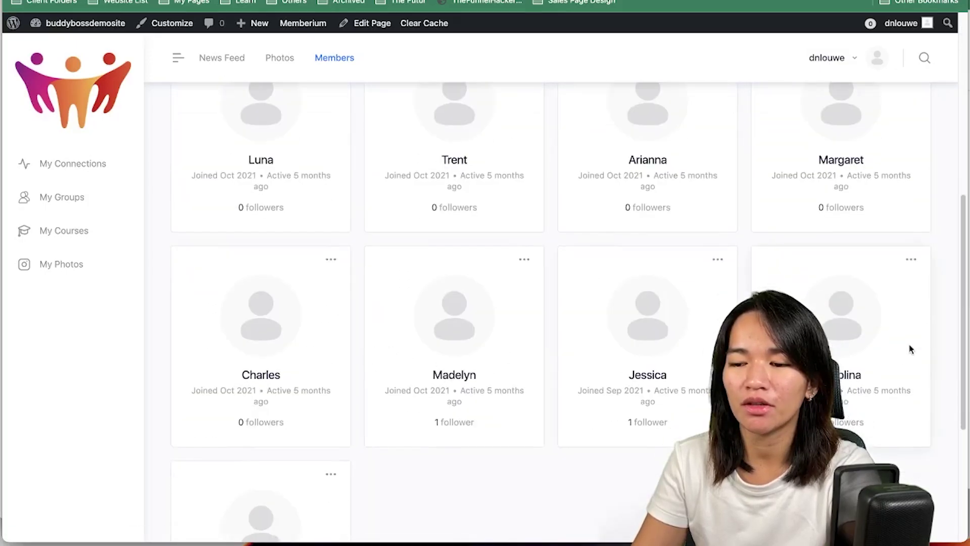
scroll(607, 358, "up", 1)
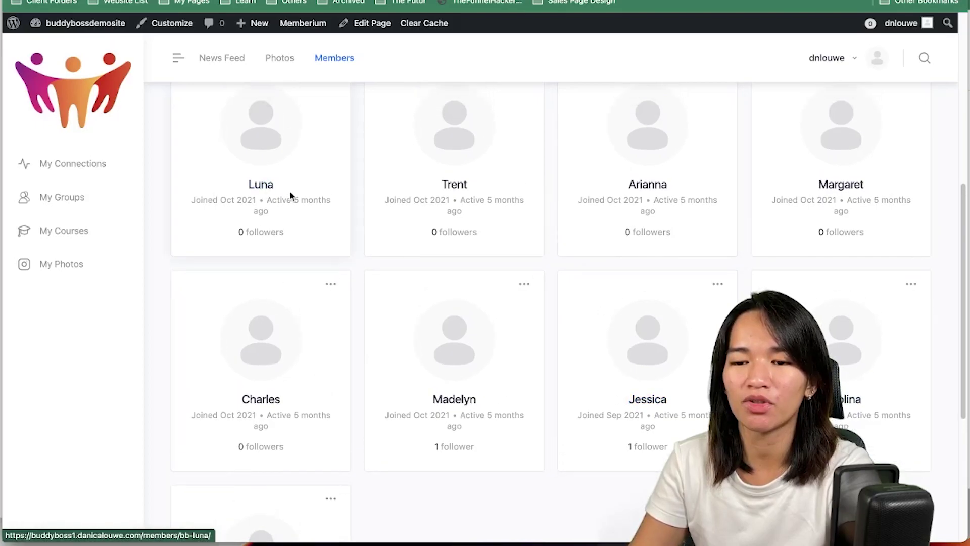
scroll(296, 223, "up", 3)
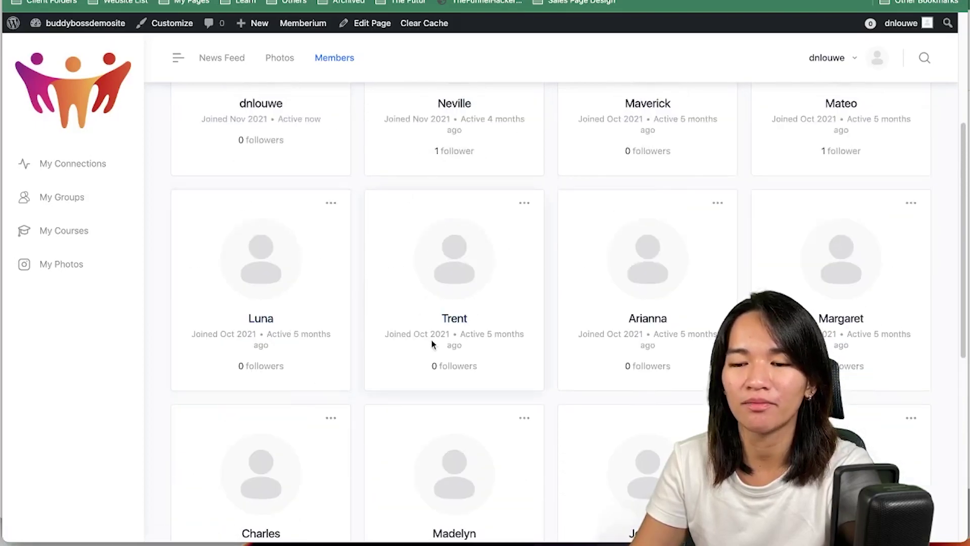
scroll(235, 396, "down", 3)
scroll(445, 361, "down", 2)
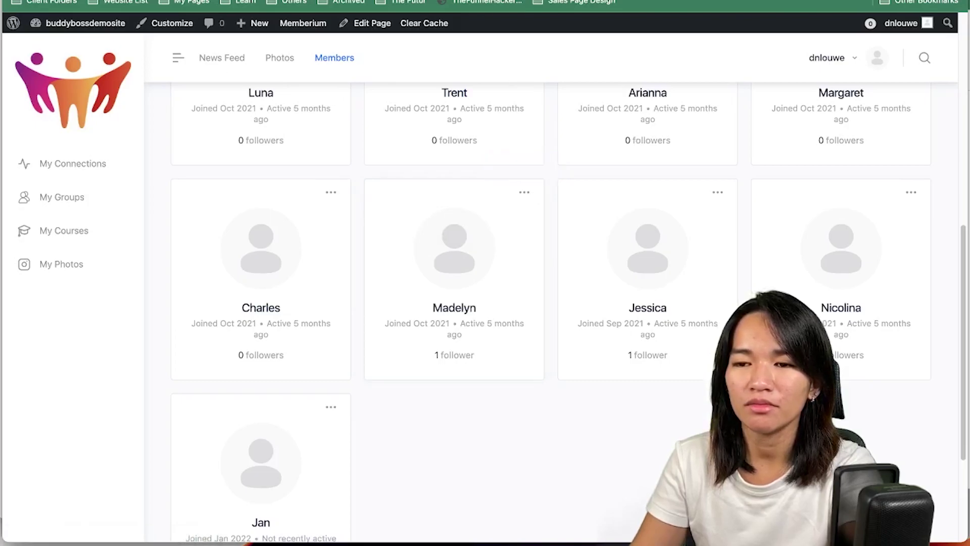
Step: Disable the Joined Date element in the Member Directories settings and save the settings
left_click(455, 1)
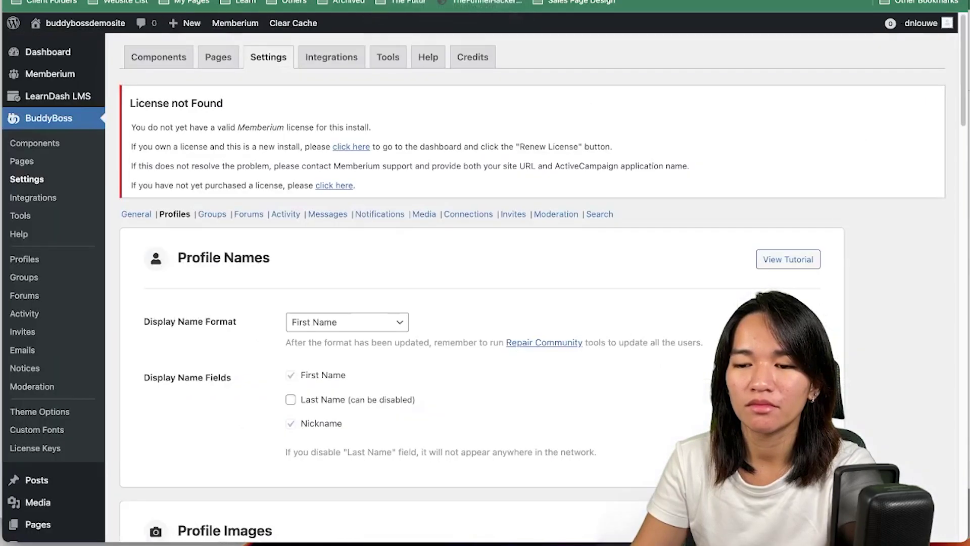
scroll(554, 257, "down", 6)
scroll(554, 258, "down", 15)
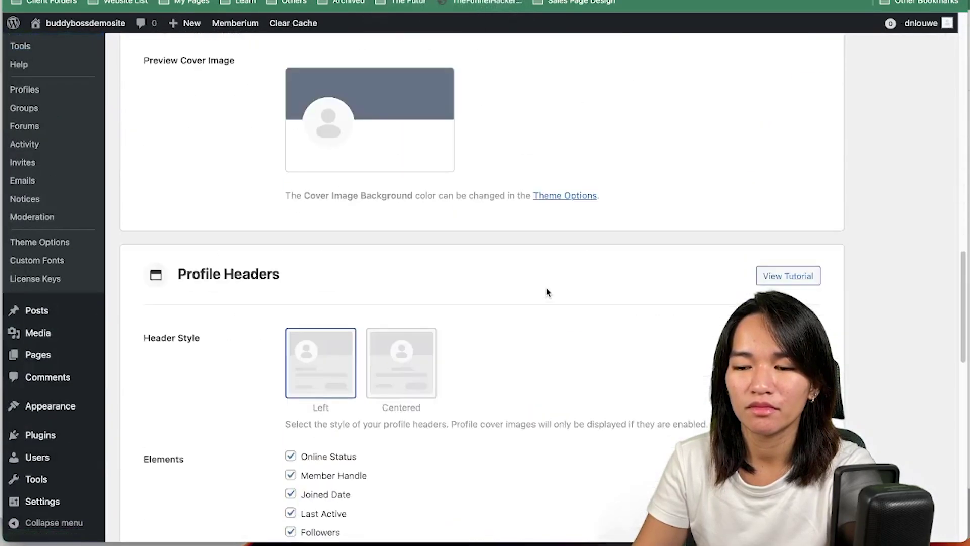
scroll(567, 257, "up", 3)
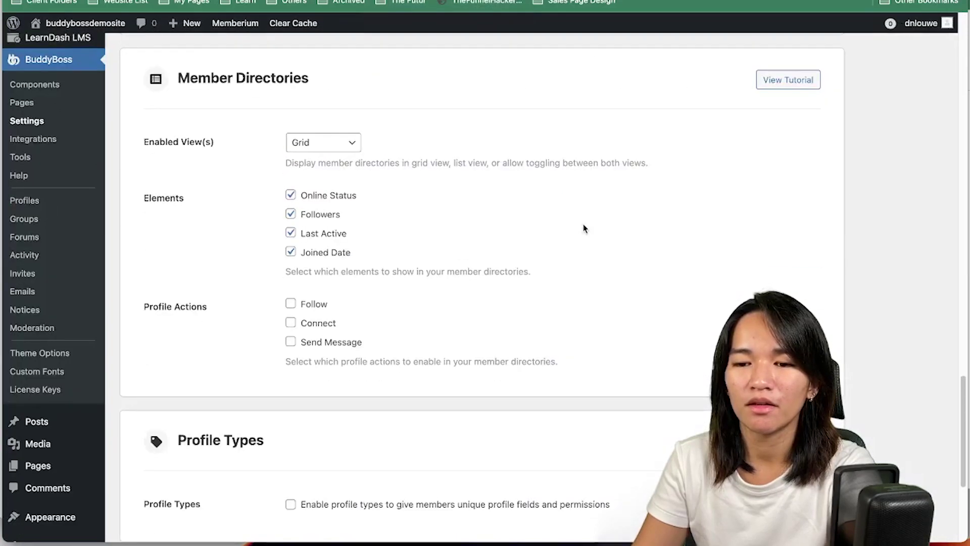
scroll(617, 272, "up", 1)
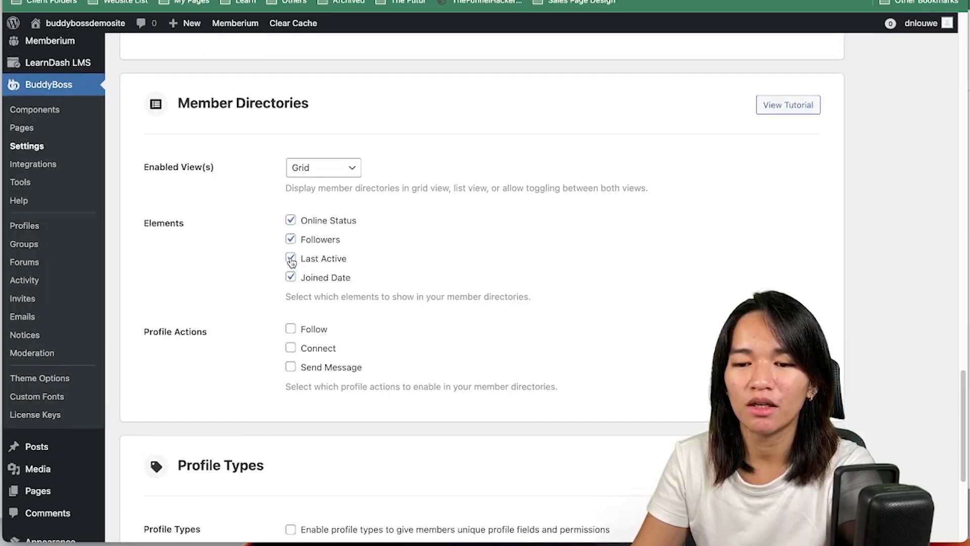
left_click(290, 277)
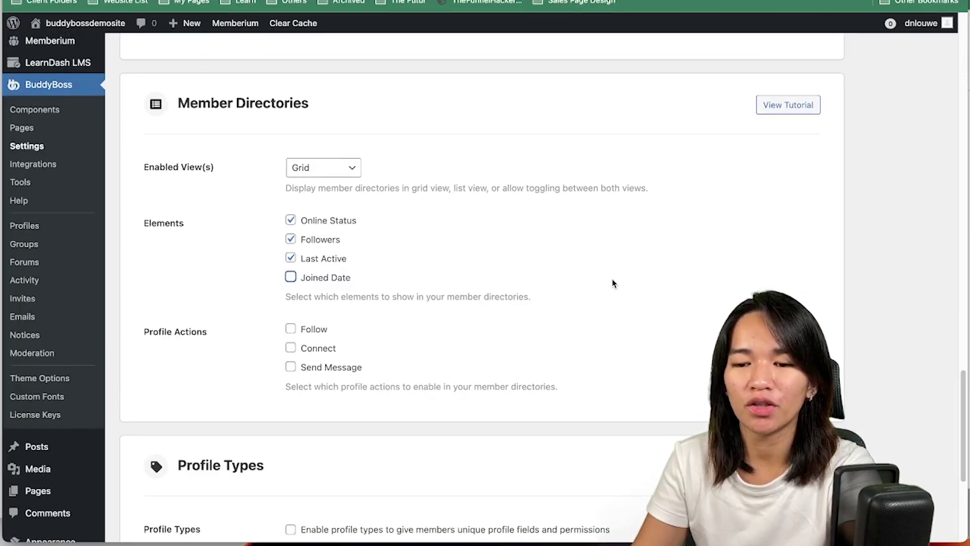
scroll(713, 301, "down", 5)
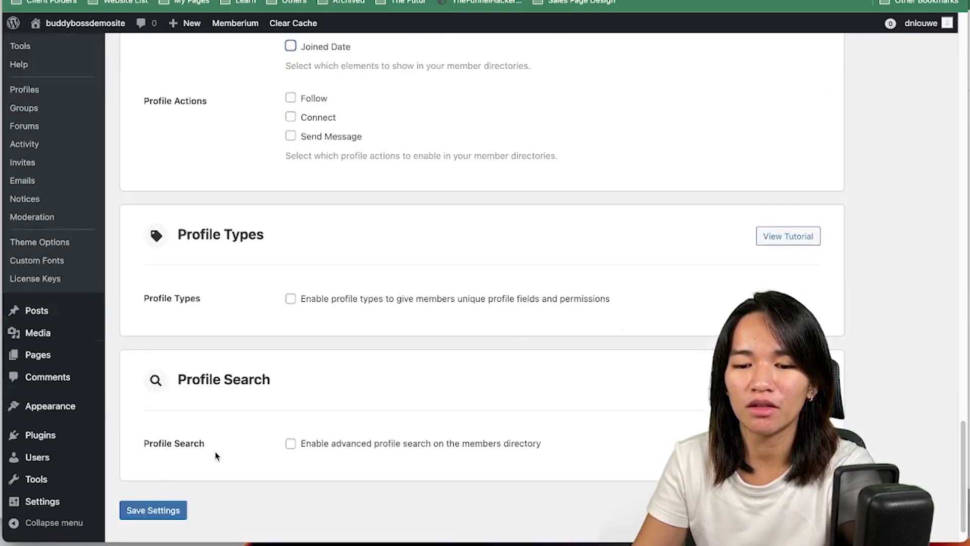
left_click(171, 510)
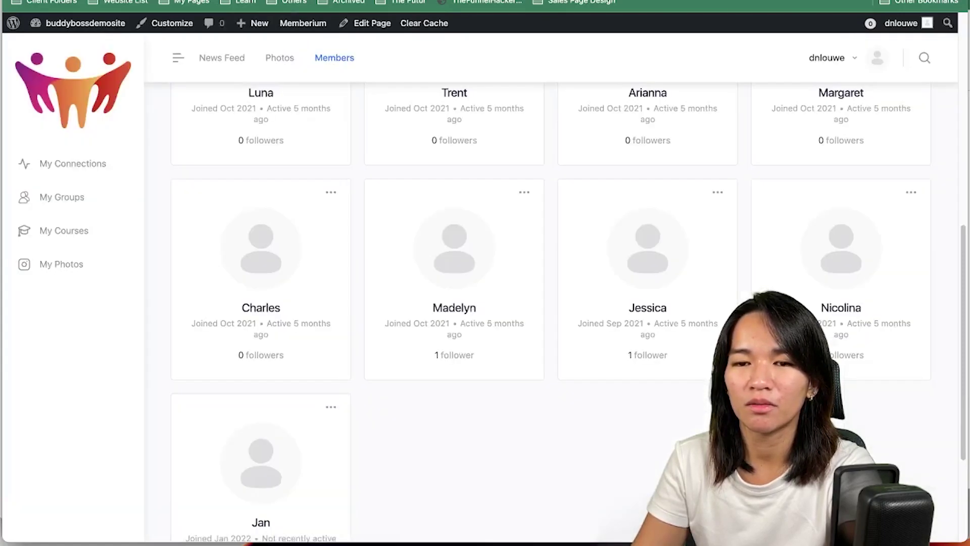
Step: Reload the Members page and examine the join date, activity and follower details on the cards throughout the directory
key("super+r")
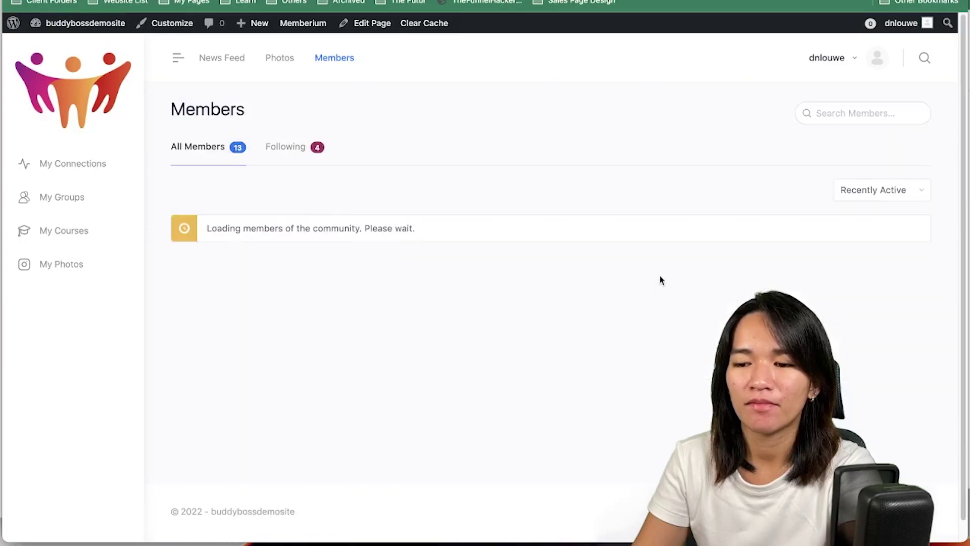
scroll(667, 267, "down", 1)
scroll(835, 173, "down", 3)
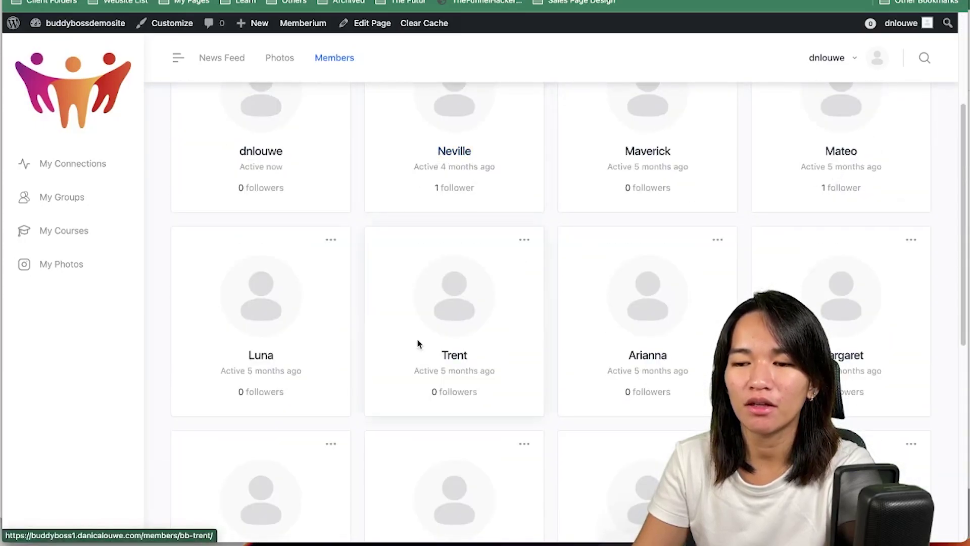
scroll(418, 344, "up", 2)
scroll(417, 343, "up", 1)
scroll(417, 343, "down", 3)
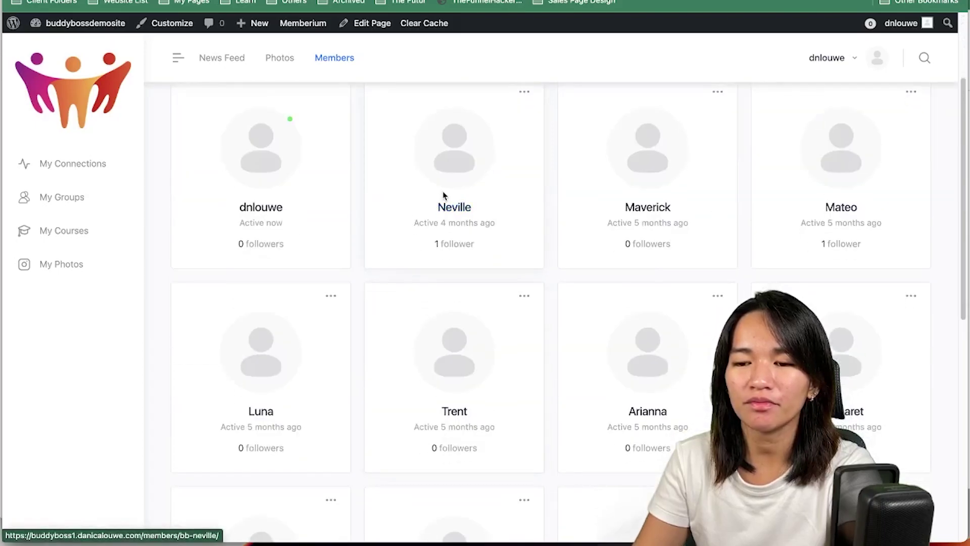
scroll(360, 331, "down", 2)
scroll(359, 331, "up", 3)
double_click(494, 273)
left_click(409, 281)
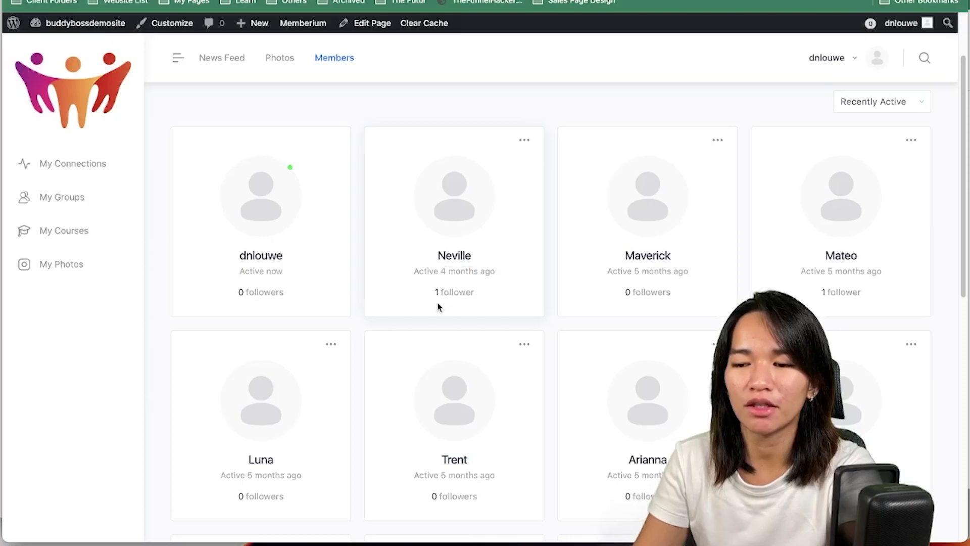
scroll(387, 403, "down", 3)
scroll(561, 389, "down", 4)
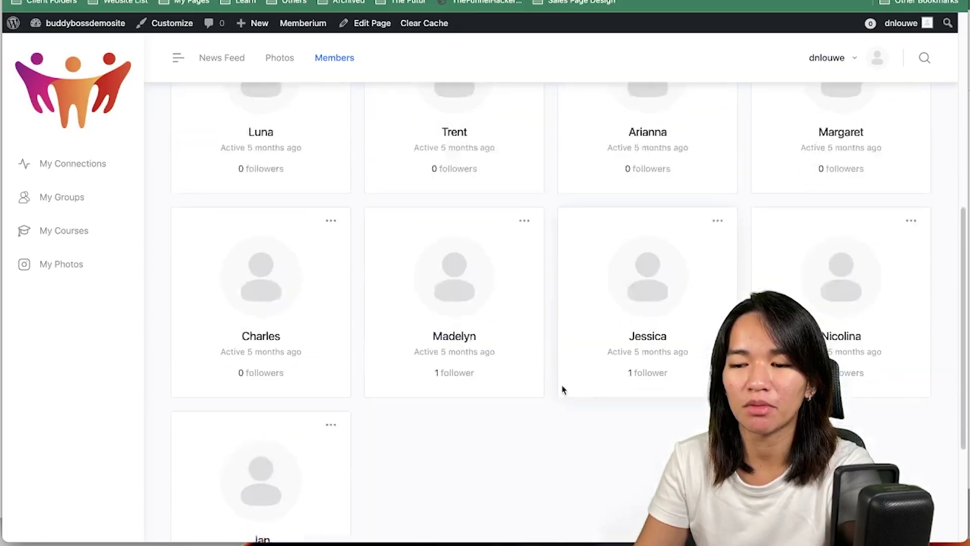
scroll(563, 389, "up", 8)
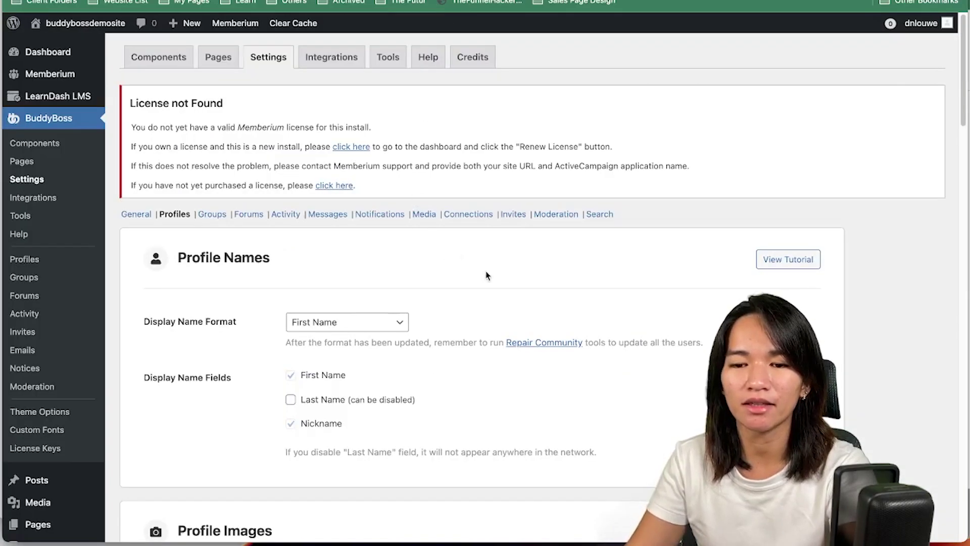
Step: Open the BuddyBoss Groups settings and review the group creation, messages, images, headers, directories and group types options
scroll(487, 269, "down", 1)
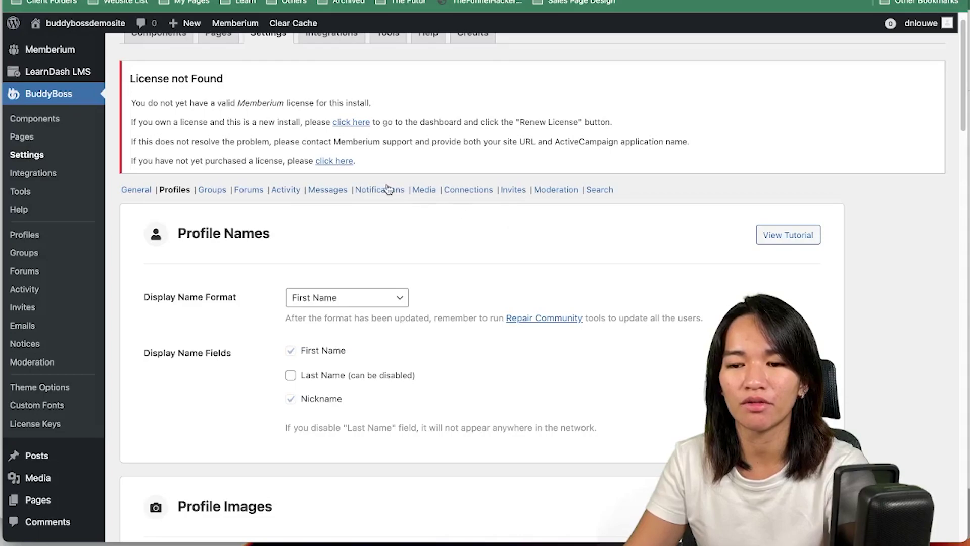
left_click(212, 191)
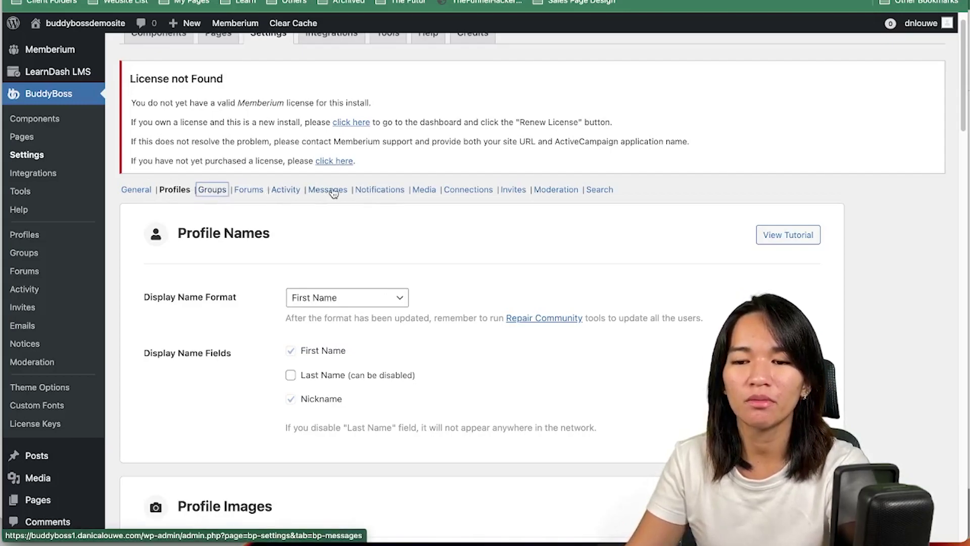
scroll(566, 268, "down", 5)
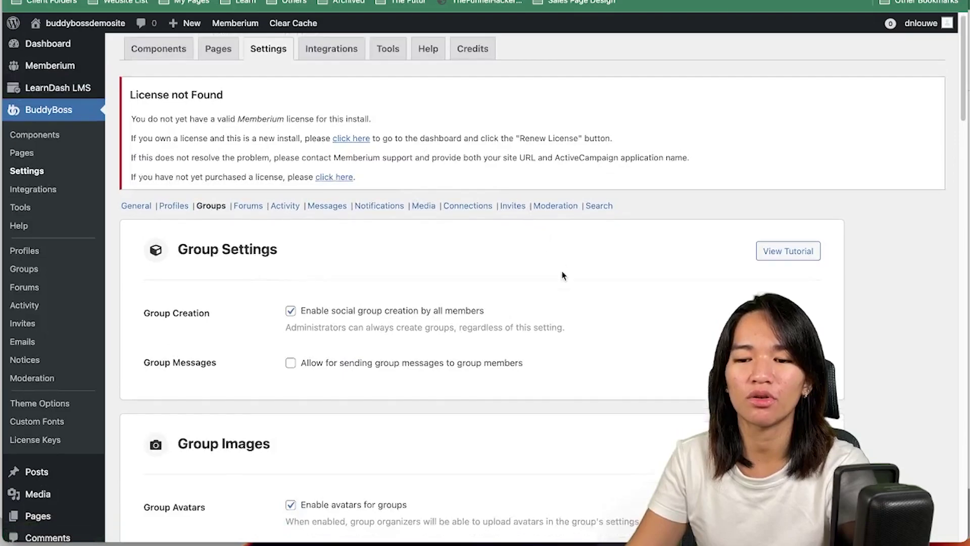
scroll(592, 253, "down", 4)
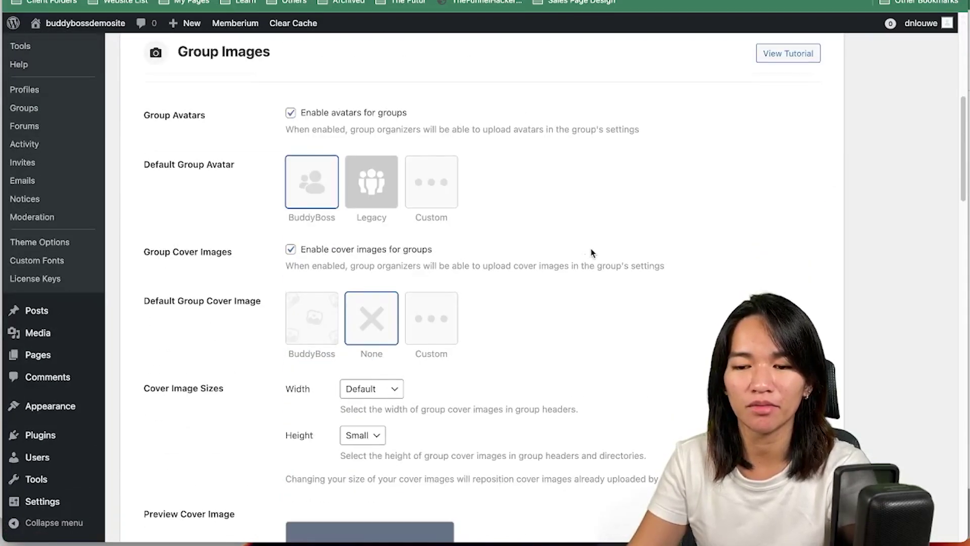
scroll(593, 253, "down", 1)
scroll(592, 252, "down", 9)
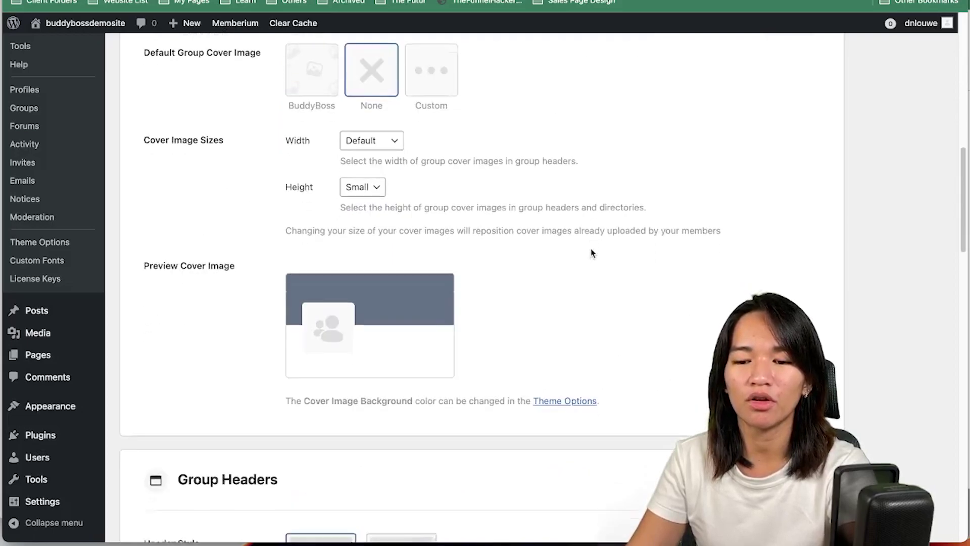
scroll(515, 329, "down", 2)
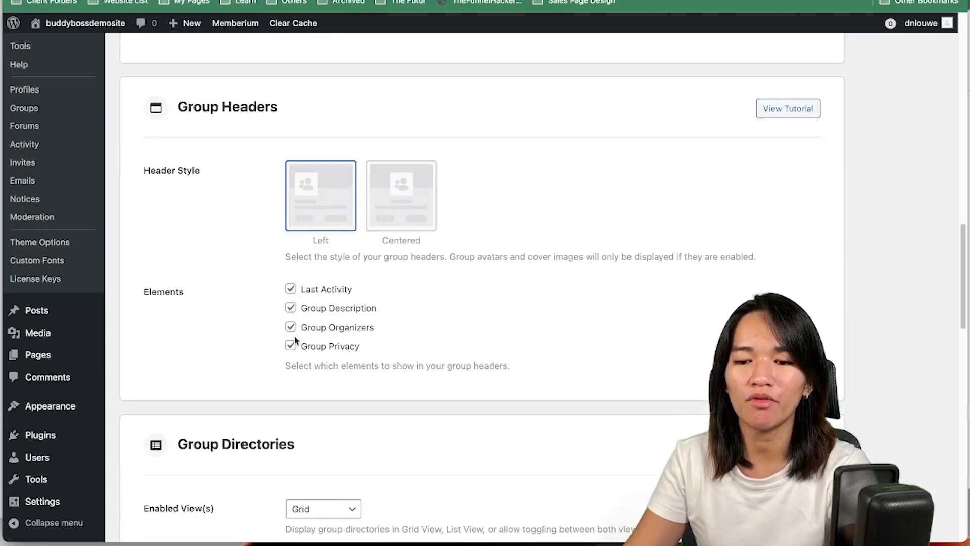
scroll(508, 288, "down", 4)
scroll(556, 276, "down", 5)
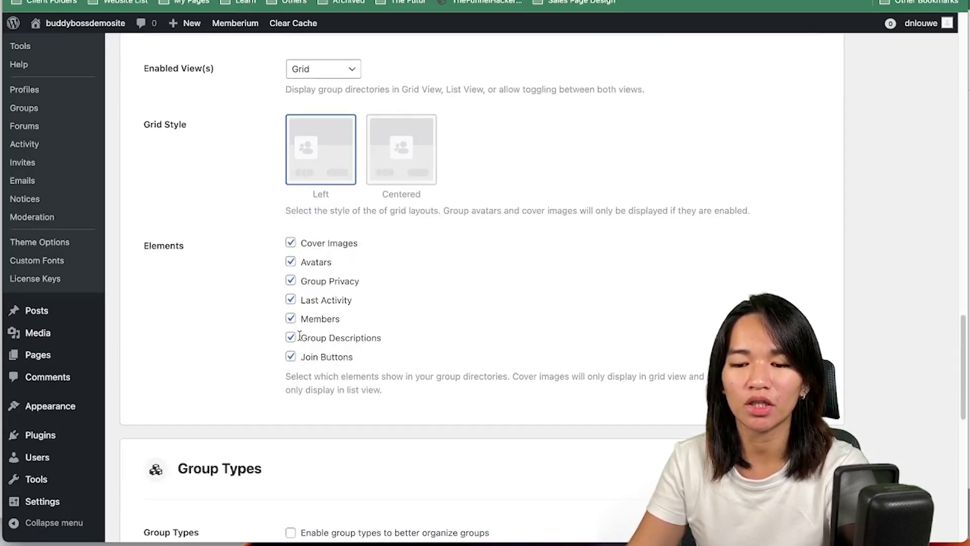
scroll(303, 354, "down", 10)
scroll(528, 368, "up", 20)
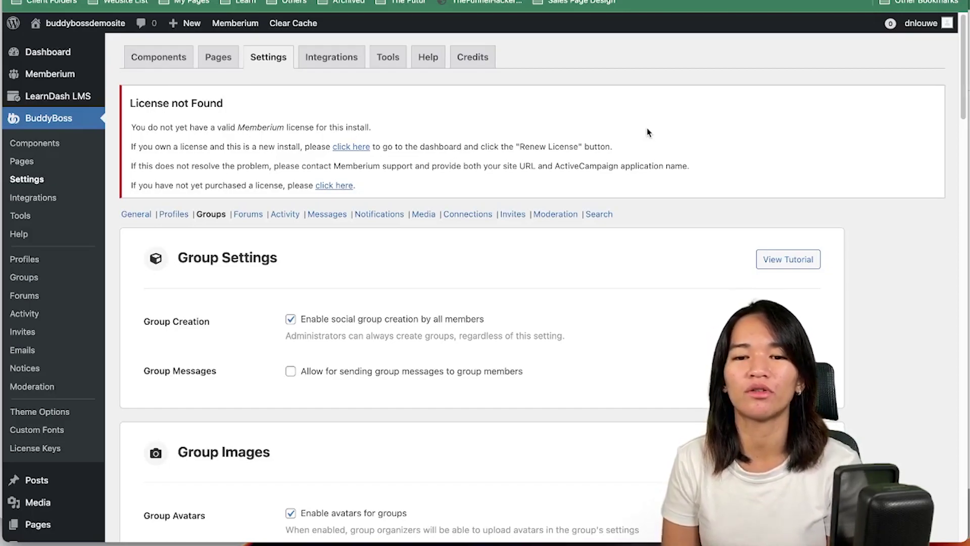
Step: Open the BuddyBoss Components list and review the components from Member Profiles through Network Search with their descriptions
left_click(50, 150)
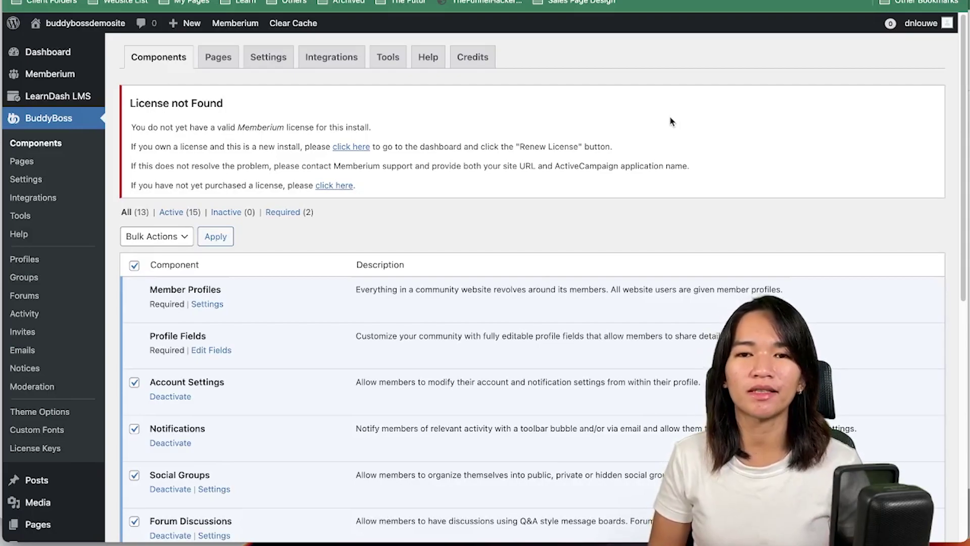
scroll(672, 122, "down", 7)
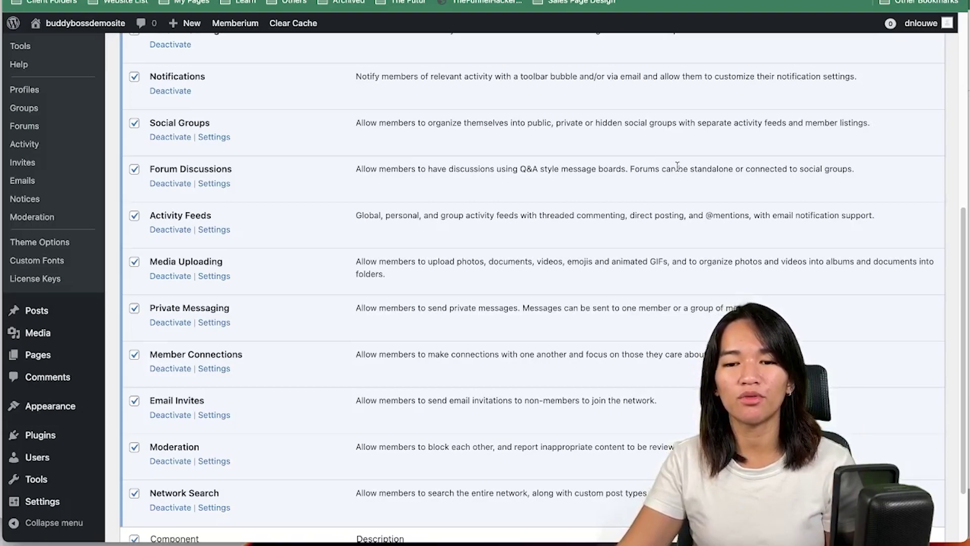
scroll(678, 169, "up", 1)
scroll(678, 176, "down", 3)
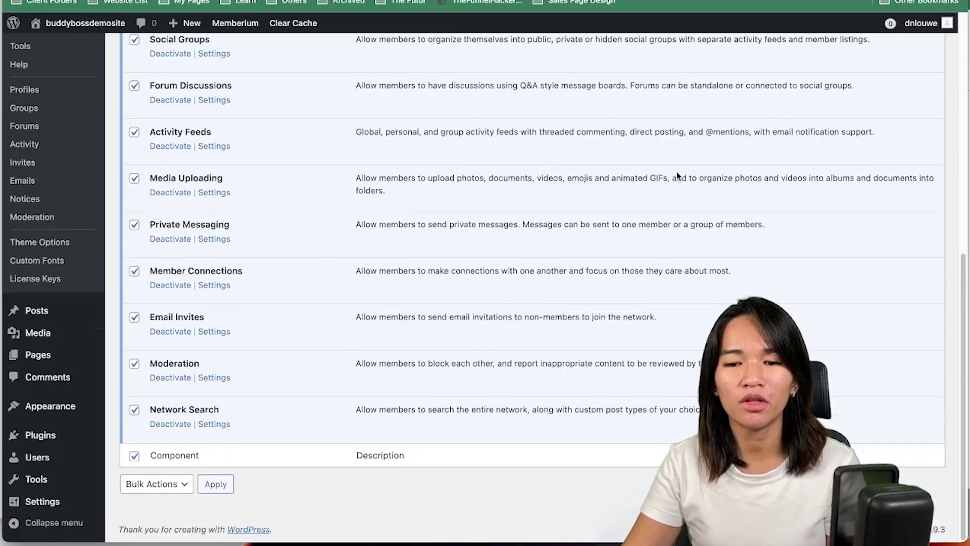
scroll(609, 259, "up", 9)
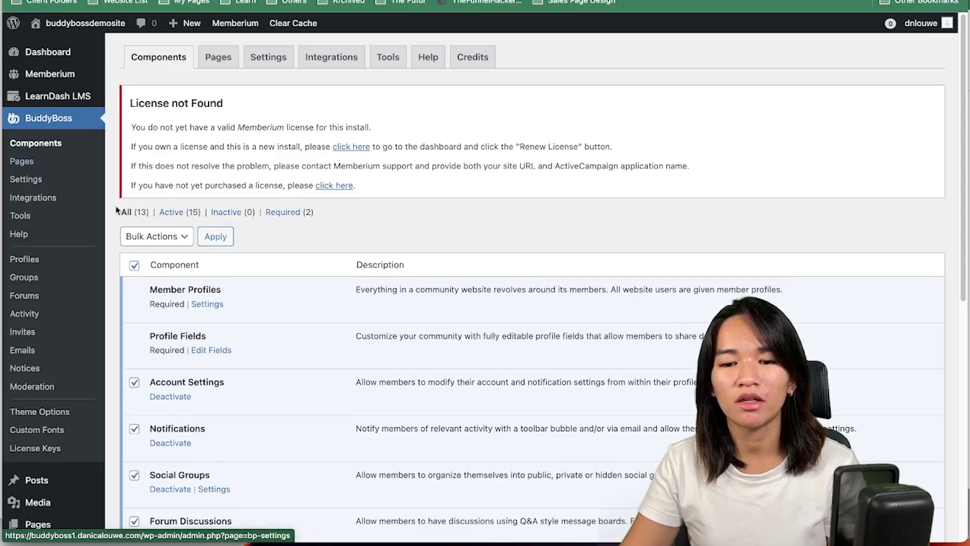
scroll(281, 282, "down", 5)
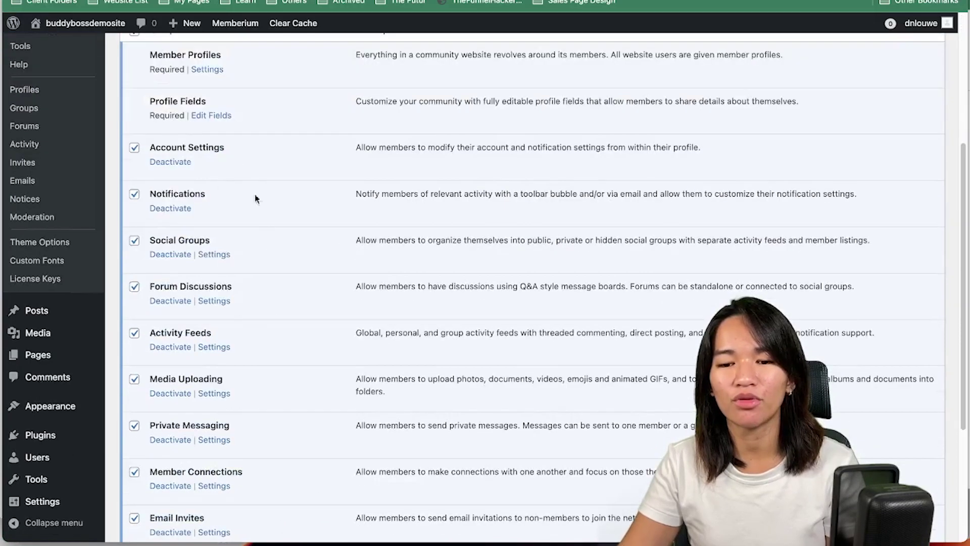
scroll(313, 328, "down", 3)
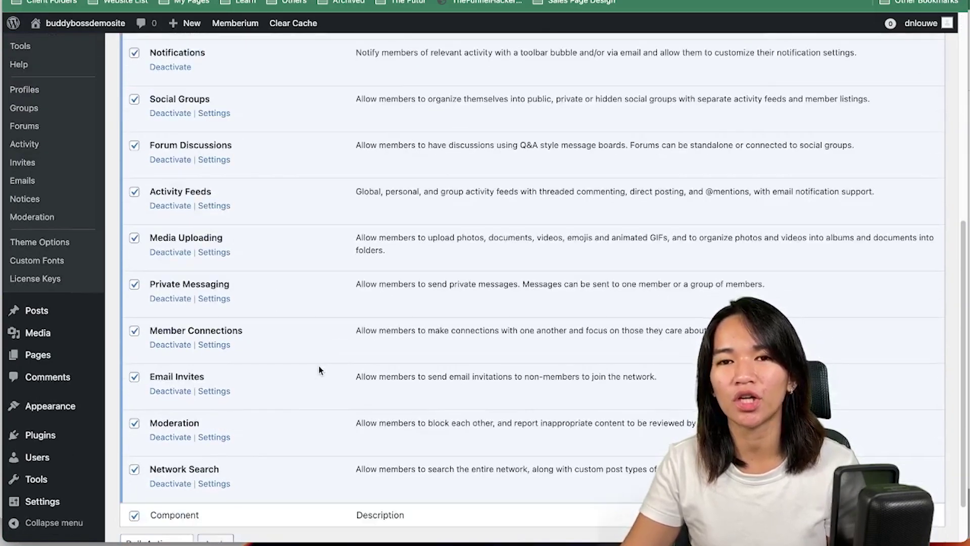
scroll(319, 364, "up", 6)
scroll(319, 365, "up", 2)
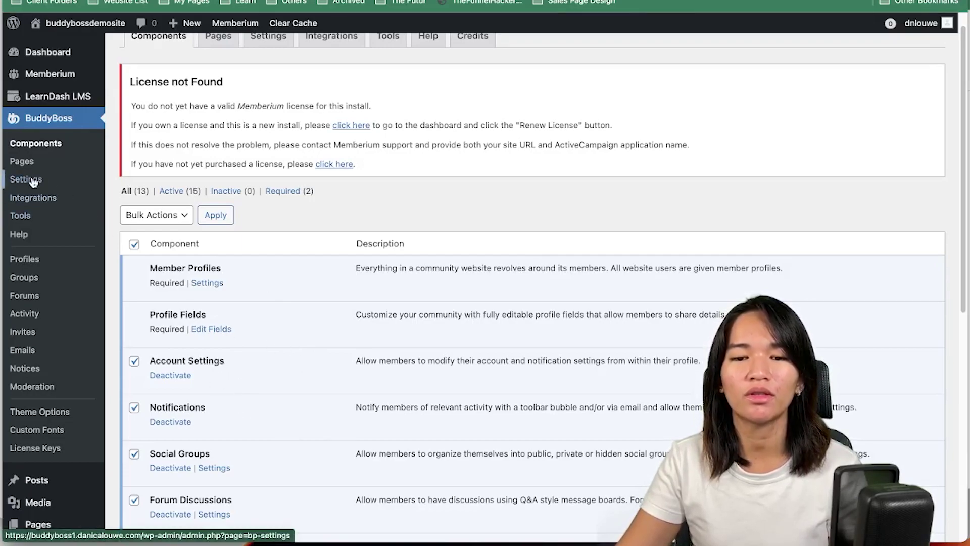
scroll(313, 182, "up", 1)
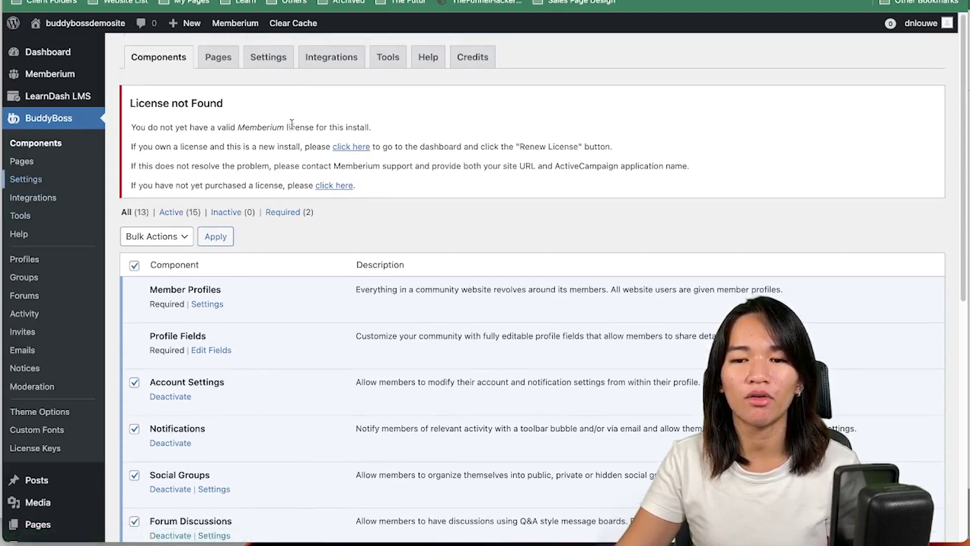
Step: Open the BuddyBoss General settings and review the account deletion, toolbar, registration and privacy options
left_click(266, 59)
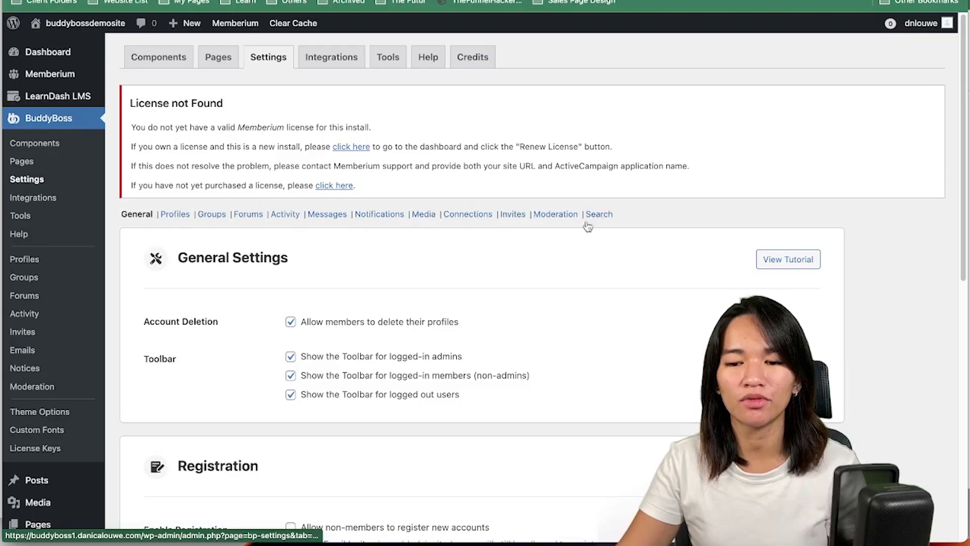
scroll(418, 222, "down", 3)
scroll(621, 266, "down", 3)
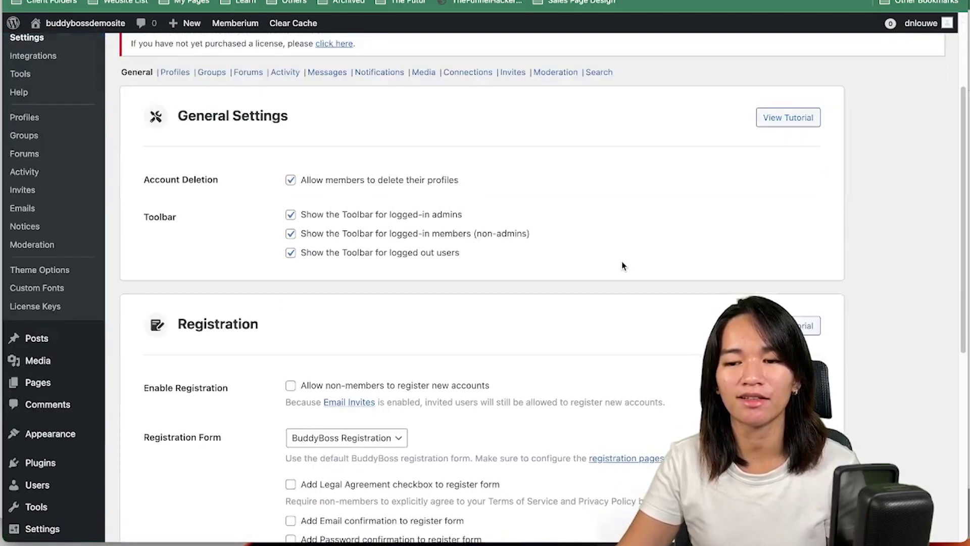
scroll(622, 265, "down", 9)
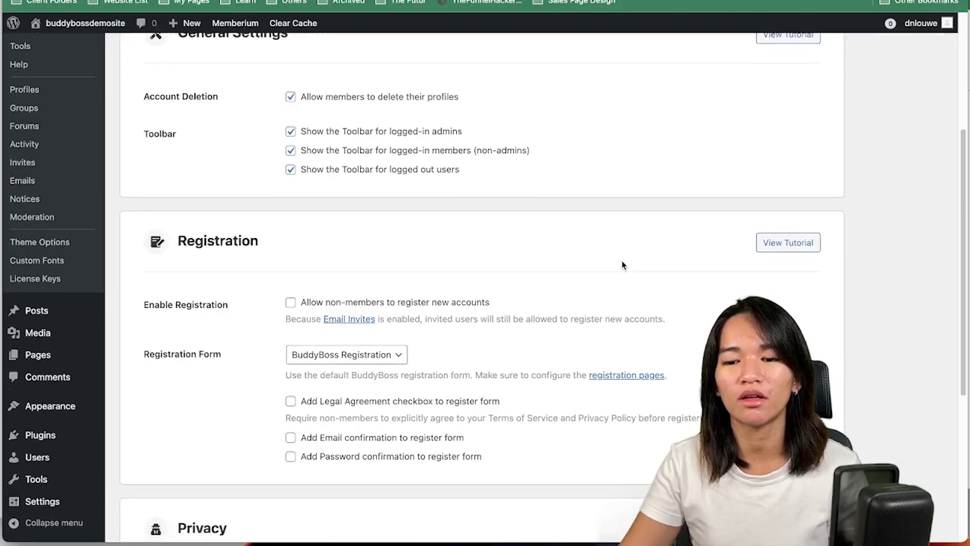
scroll(589, 248, "down", 7)
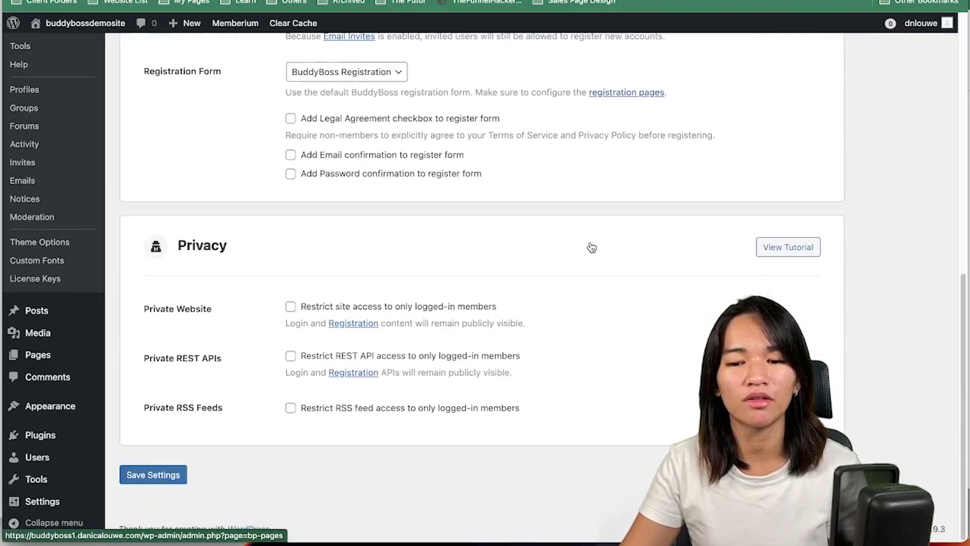
scroll(592, 247, "up", 20)
Step: Open the BuddyBoss Profiles settings and review the profile name and profile image options
left_click(181, 217)
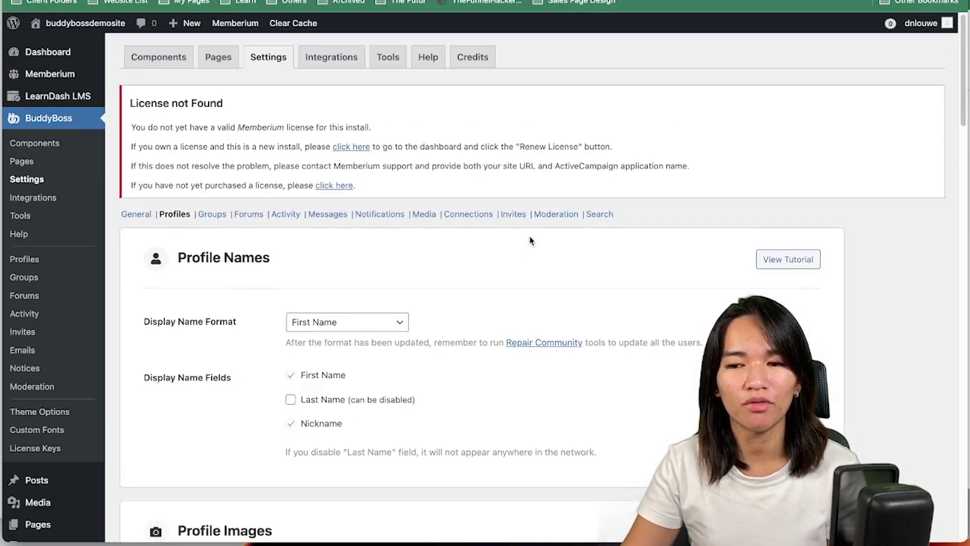
scroll(530, 237, "down", 5)
scroll(529, 236, "down", 10)
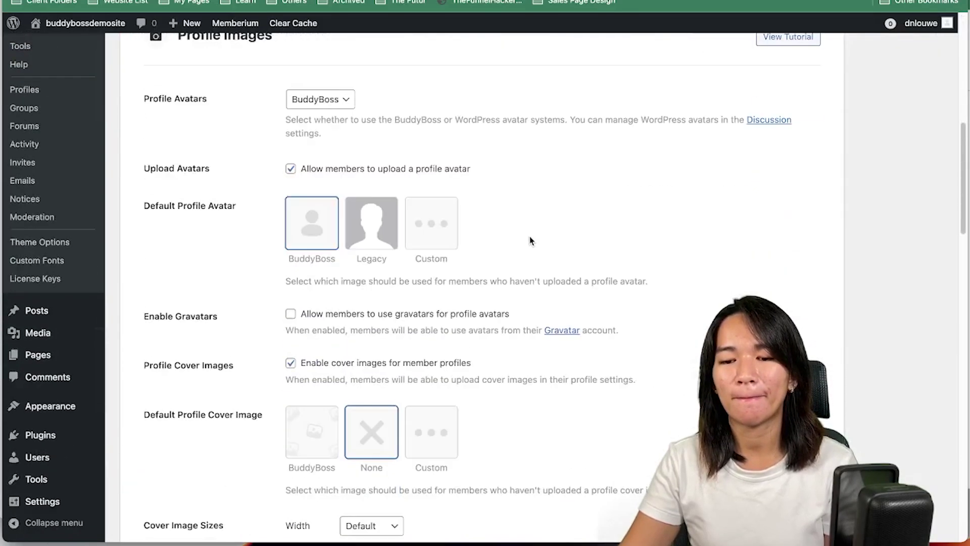